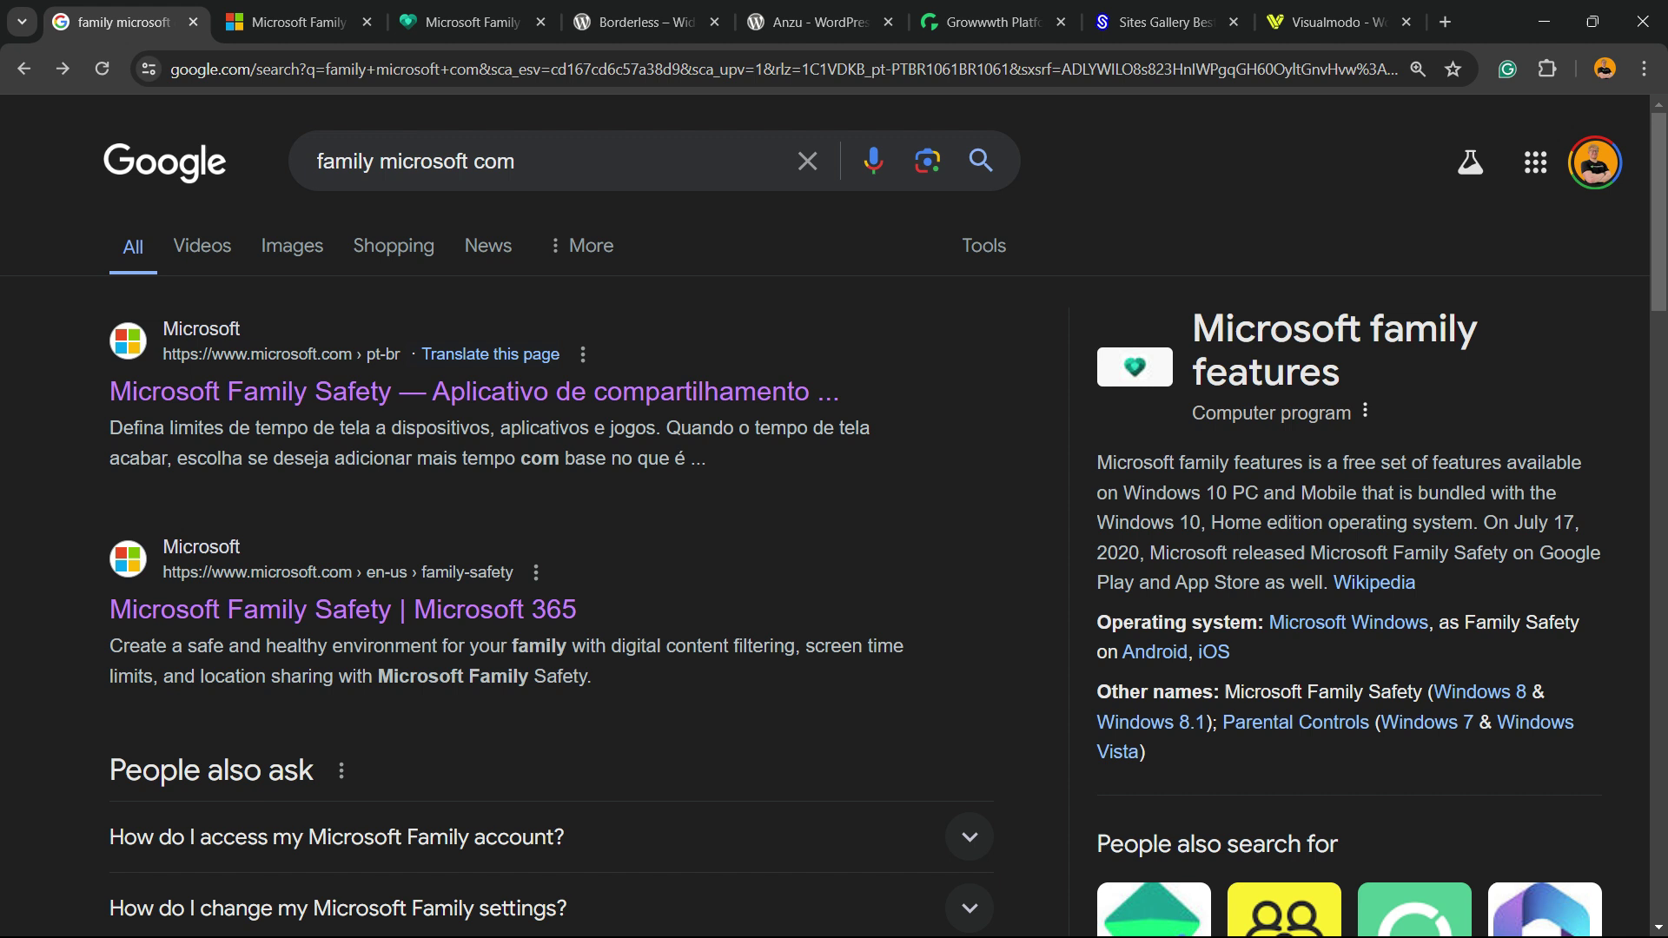
# Switch to Windows Settings, view the Family page under Accounts, and return to the browser.
pyautogui.press('super')
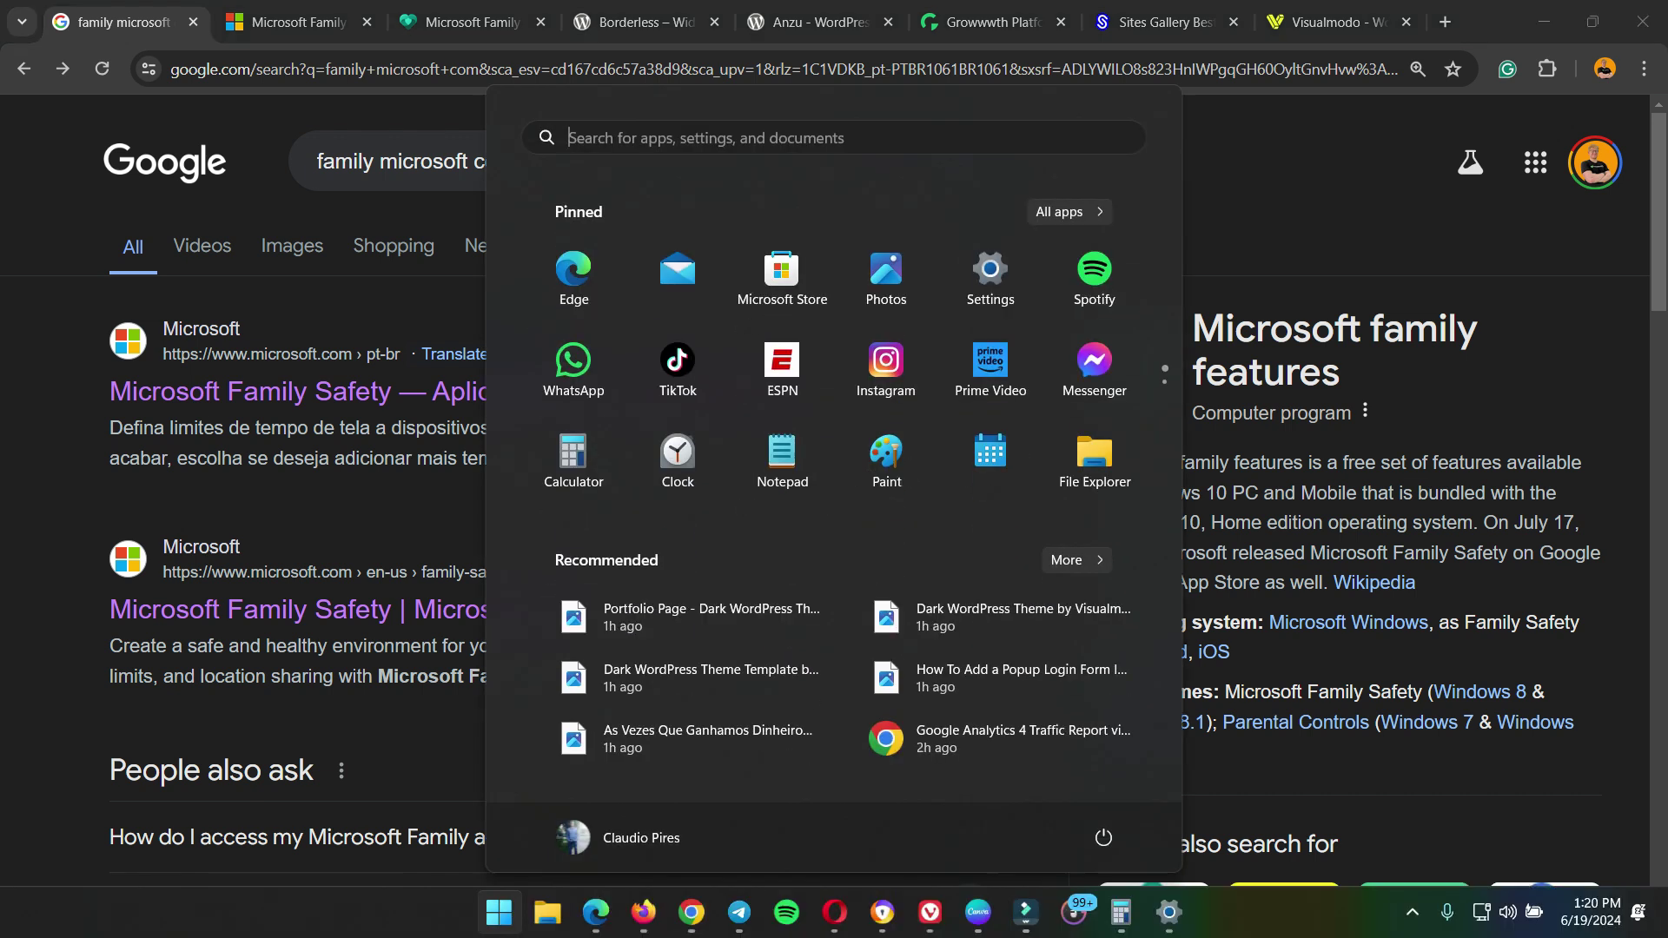
pyautogui.press('super')
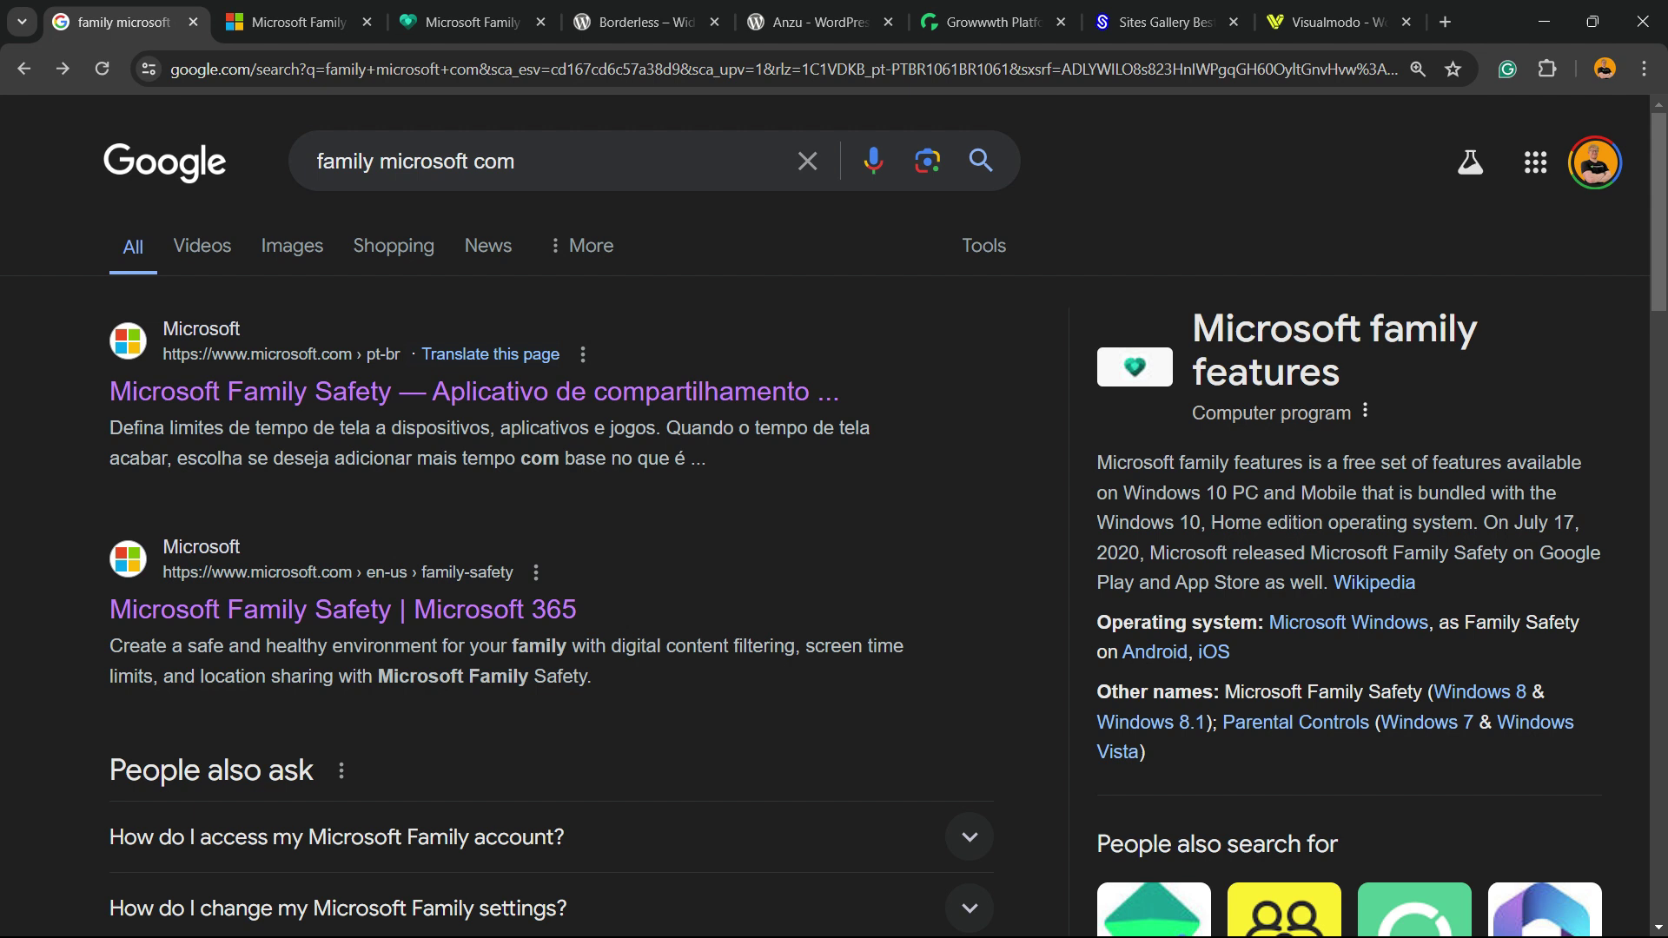
pyautogui.press('super')
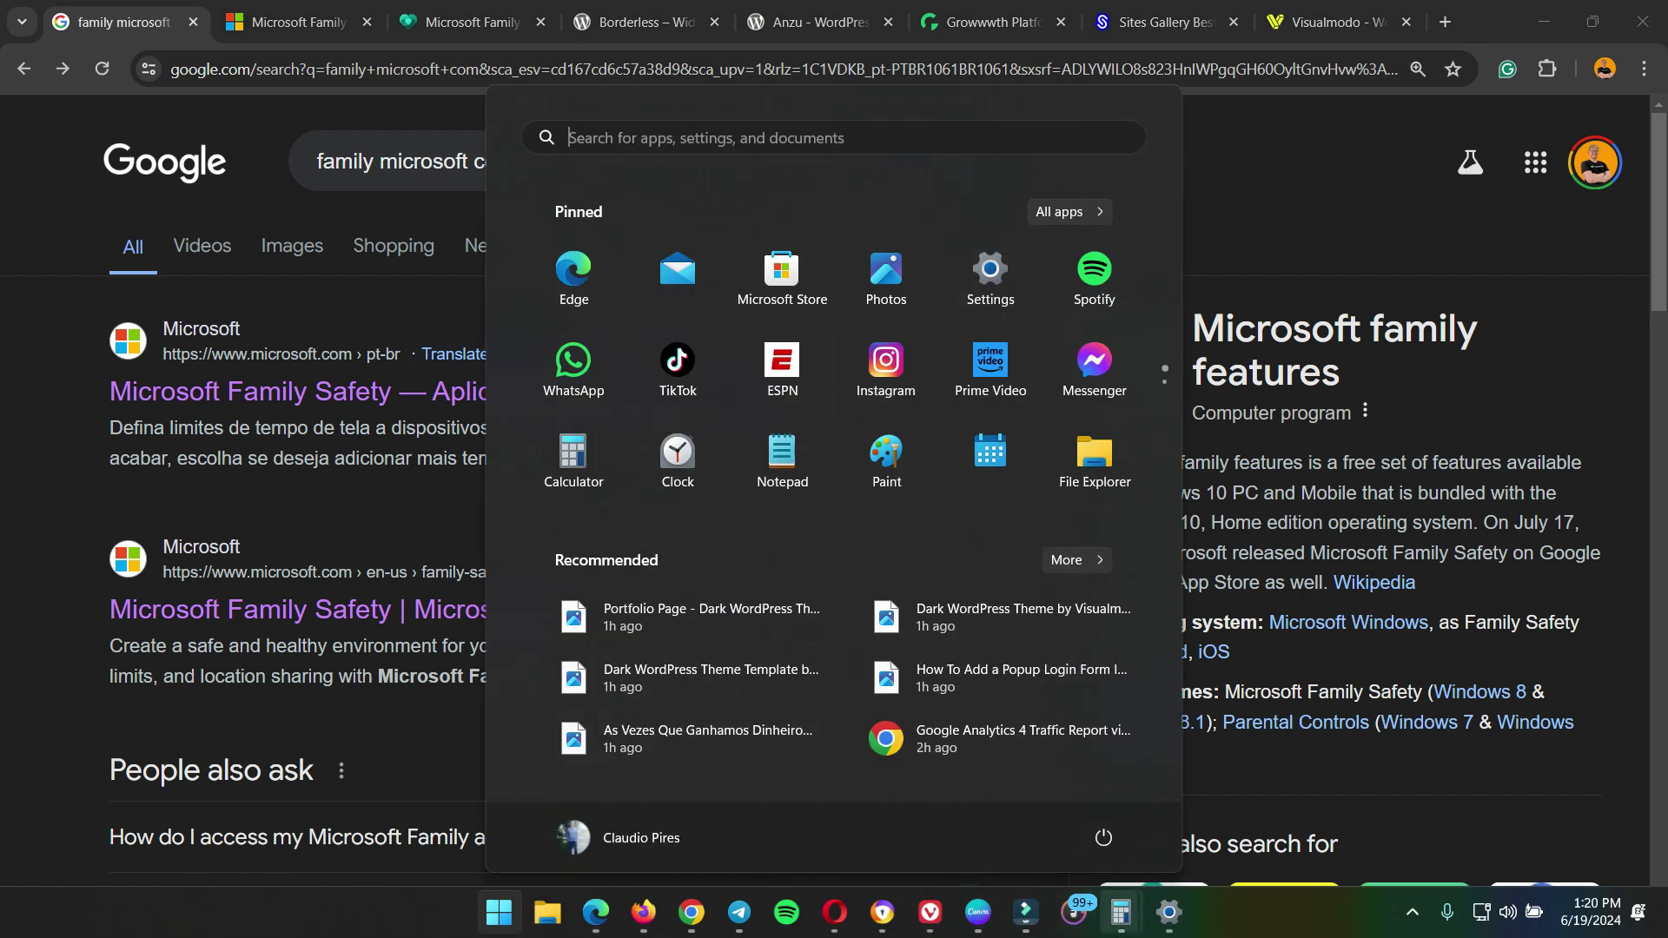
pyautogui.click(1169, 911)
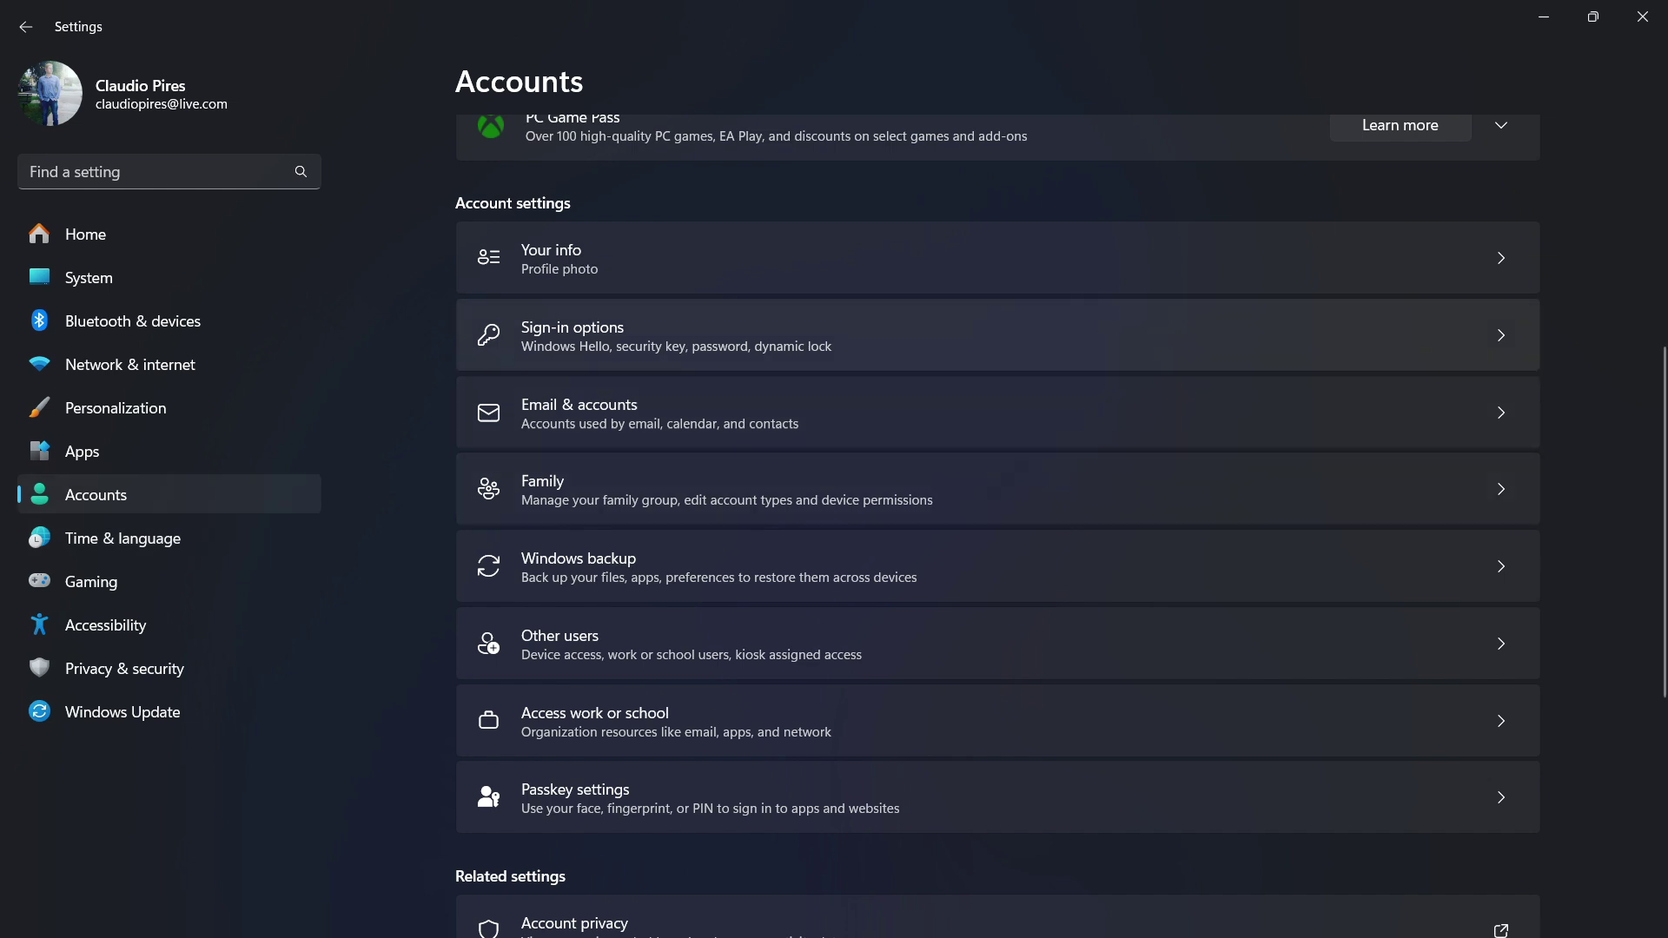
pyautogui.click(730, 489)
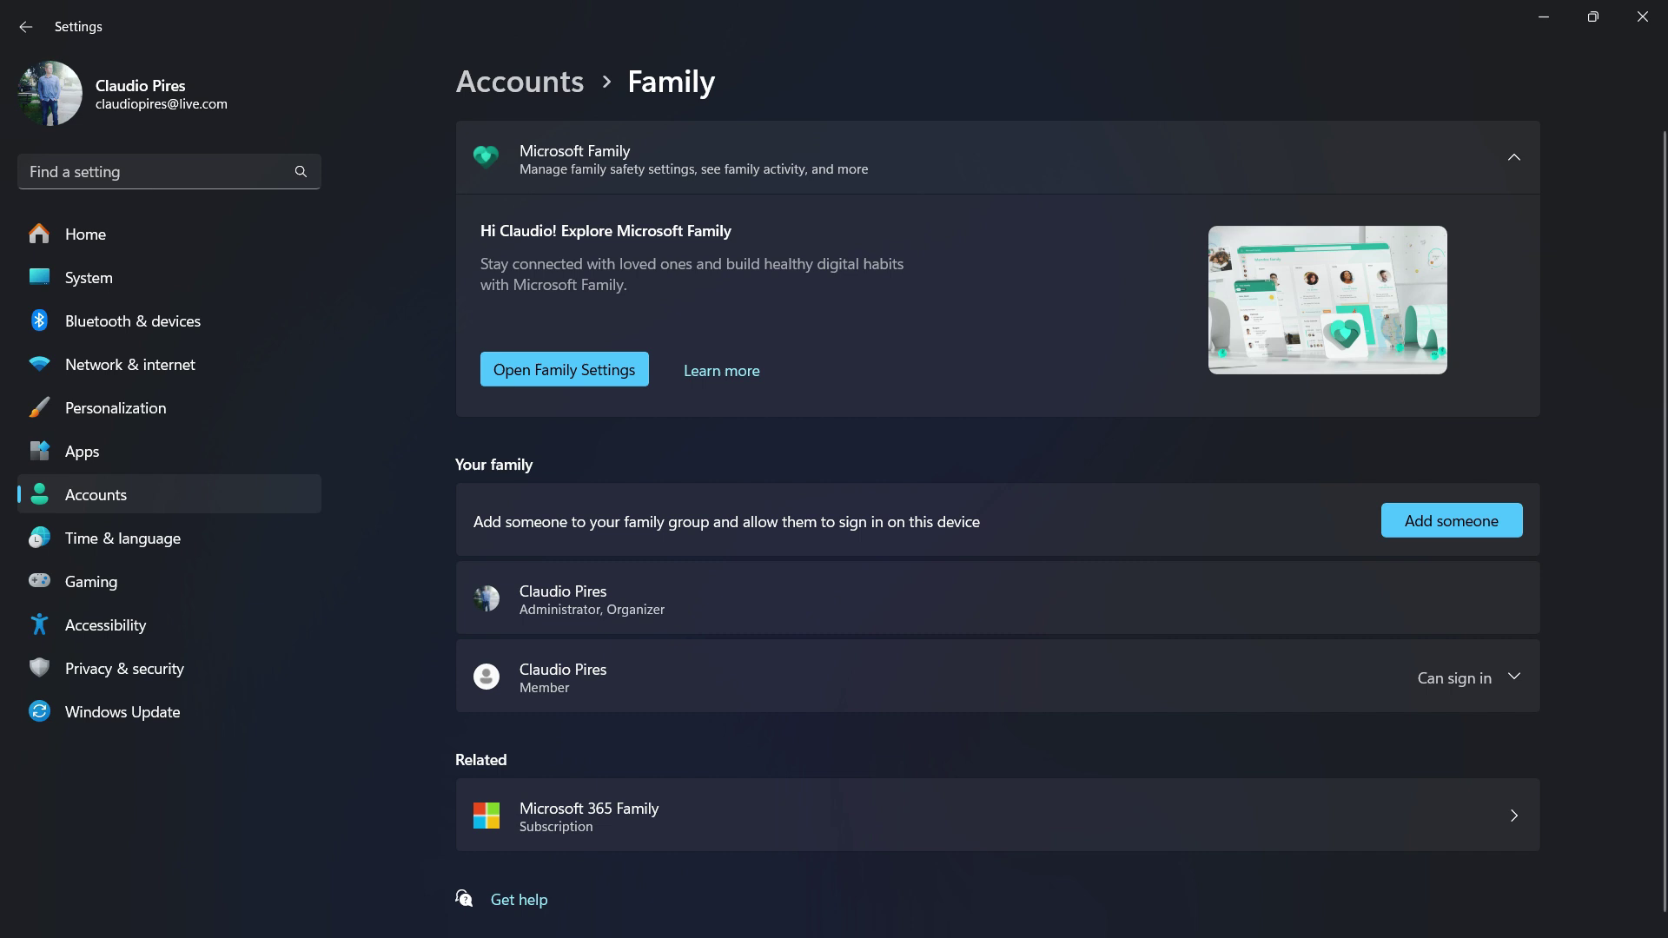
pyautogui.click(1452, 521)
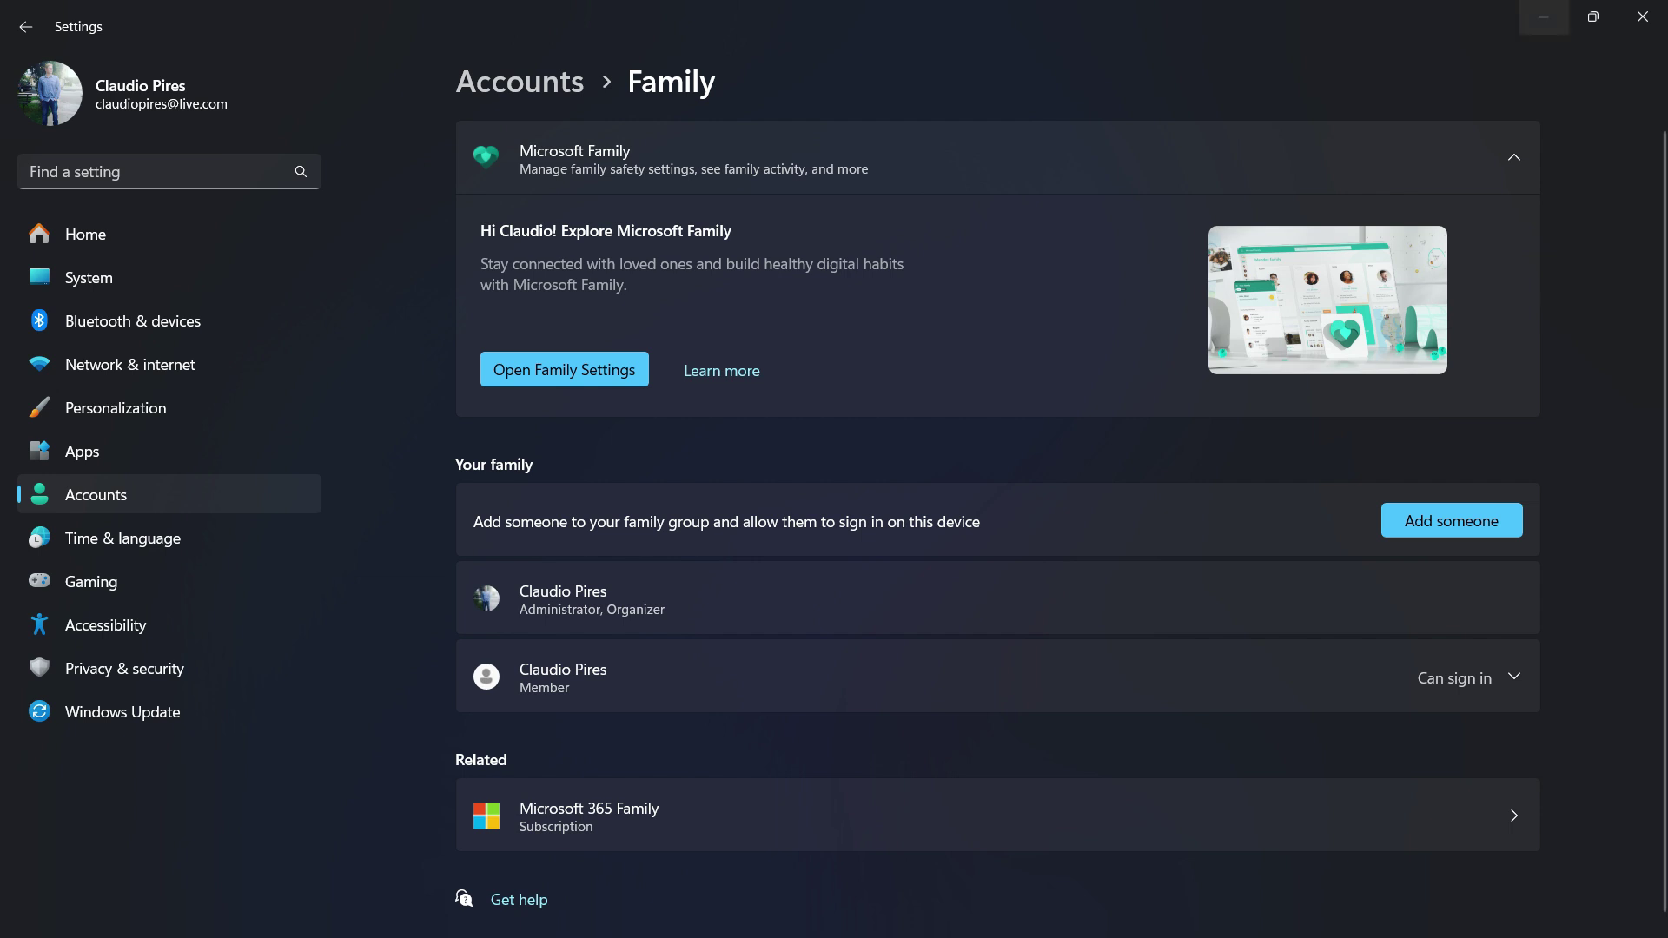
pyautogui.click(1543, 16)
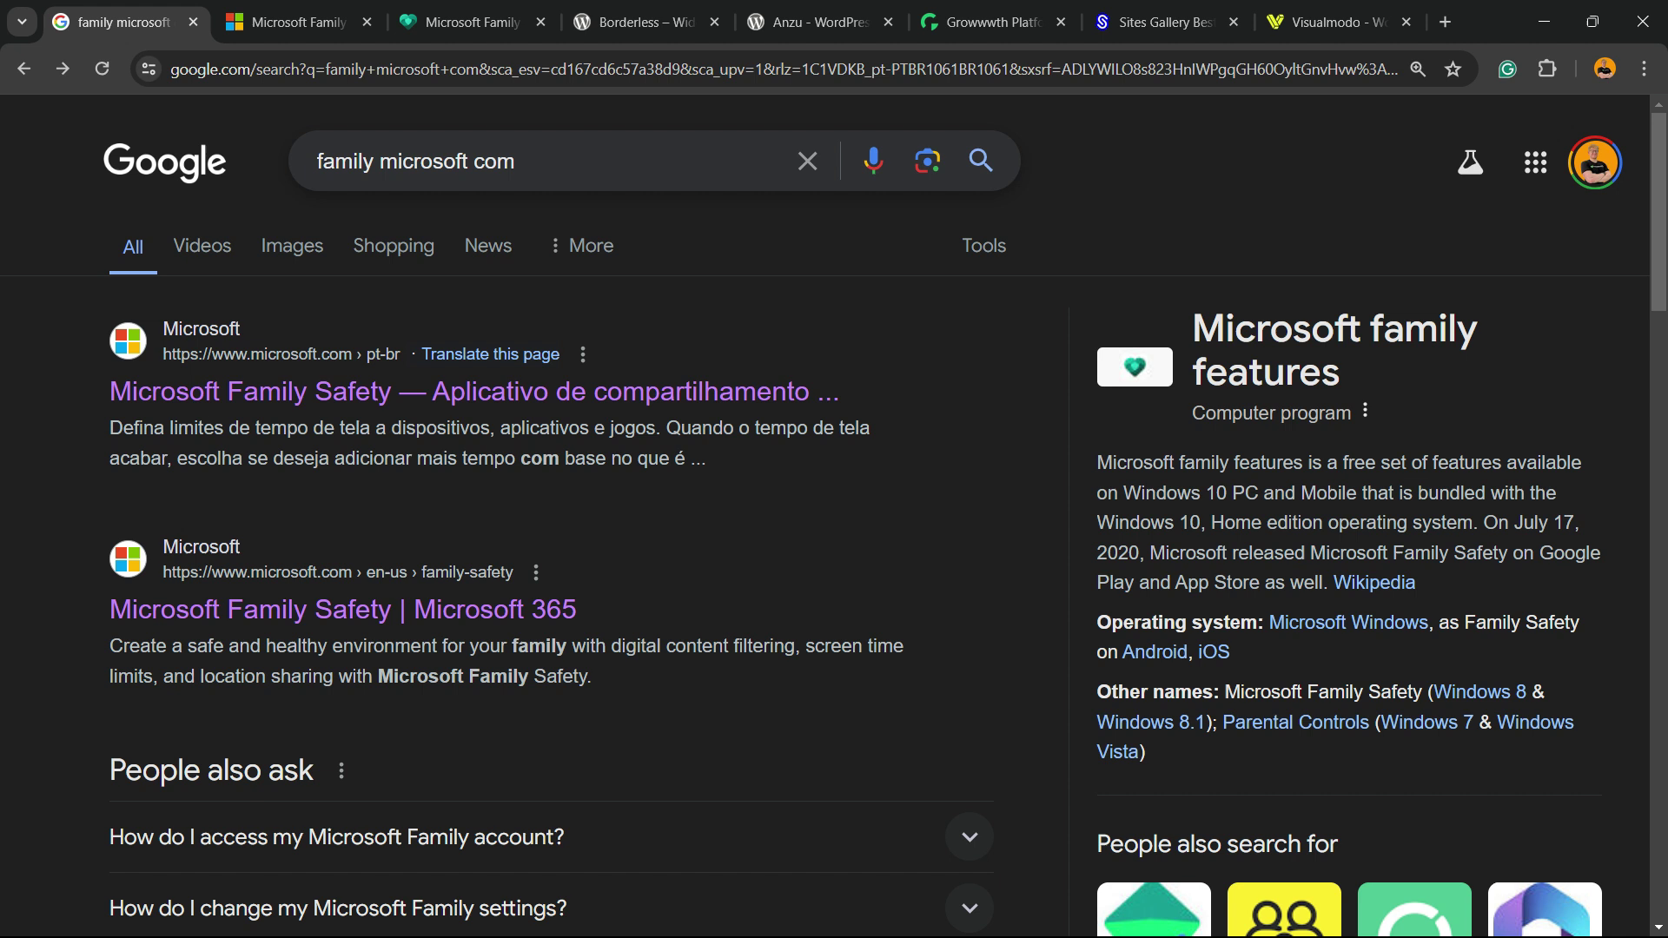
# Open the English Microsoft Family Safety page from the search results and review its introduction and digital habits section.
pyautogui.click(348, 608)
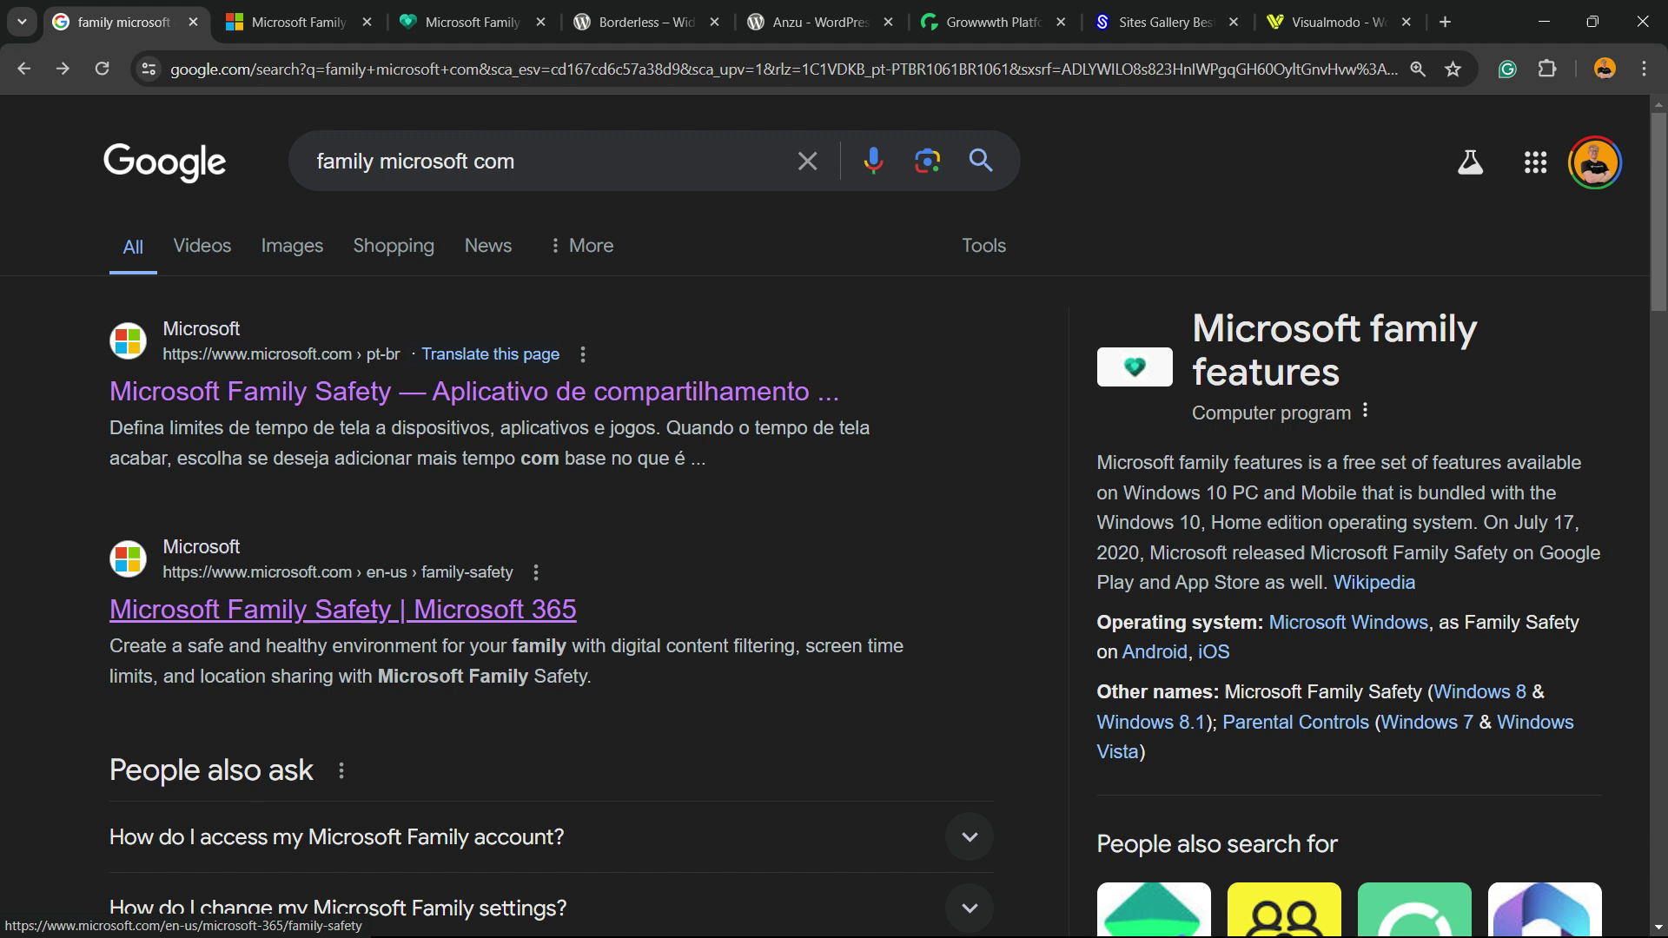
pyautogui.click(291, 22)
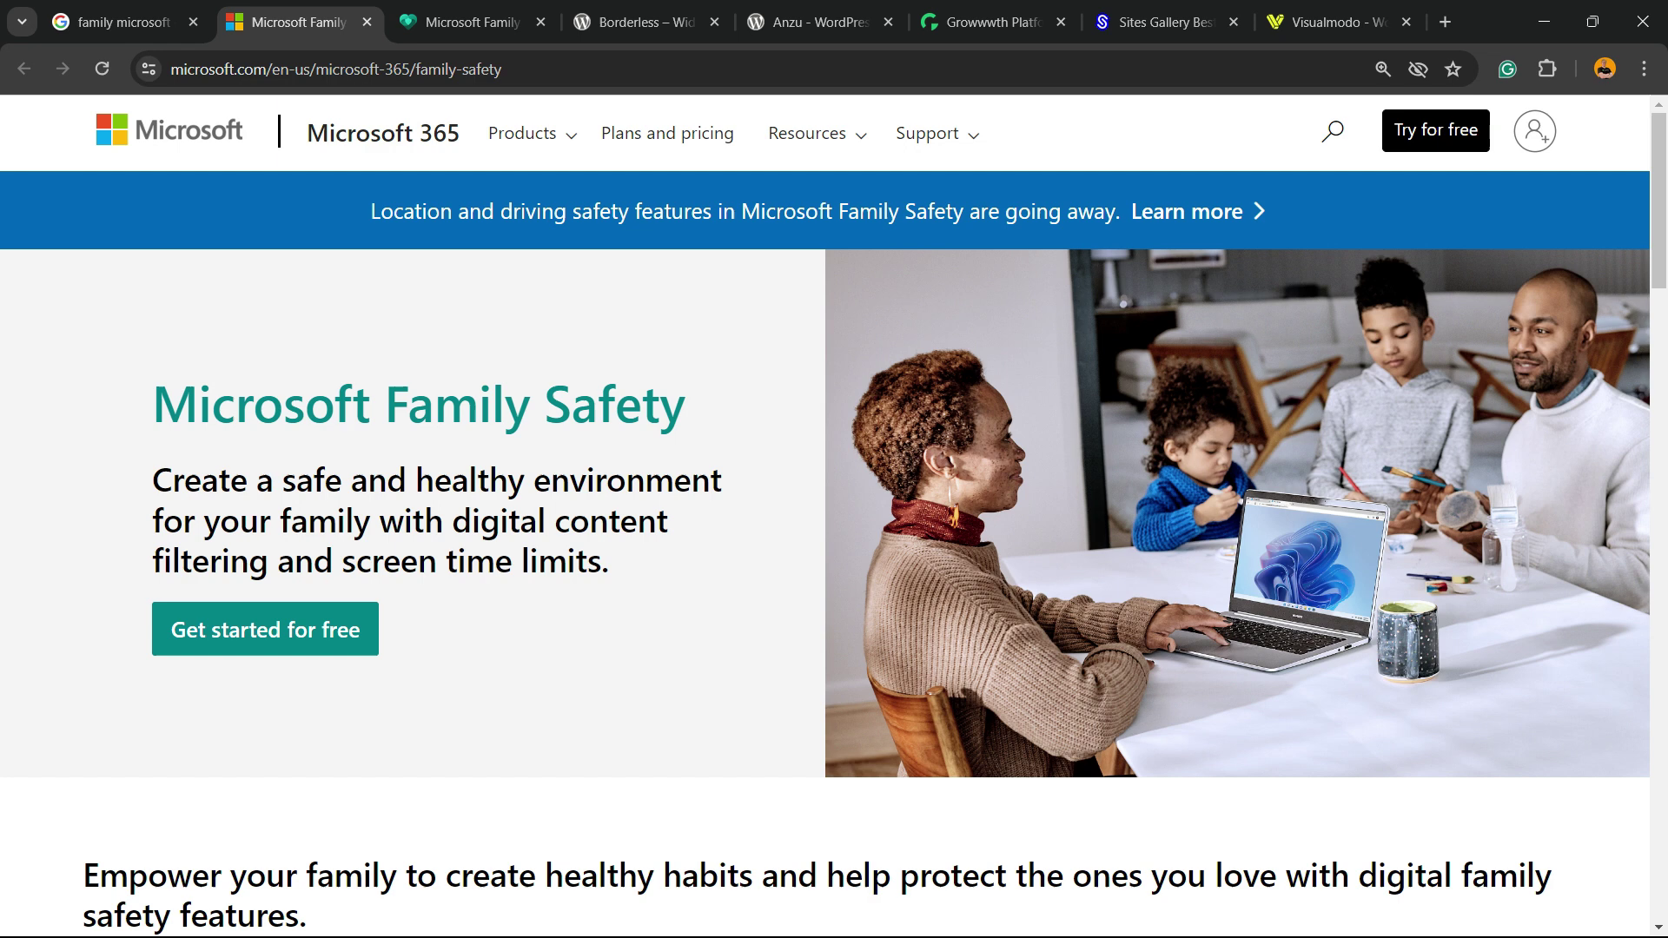
pyautogui.scroll(-5, 834, 512)
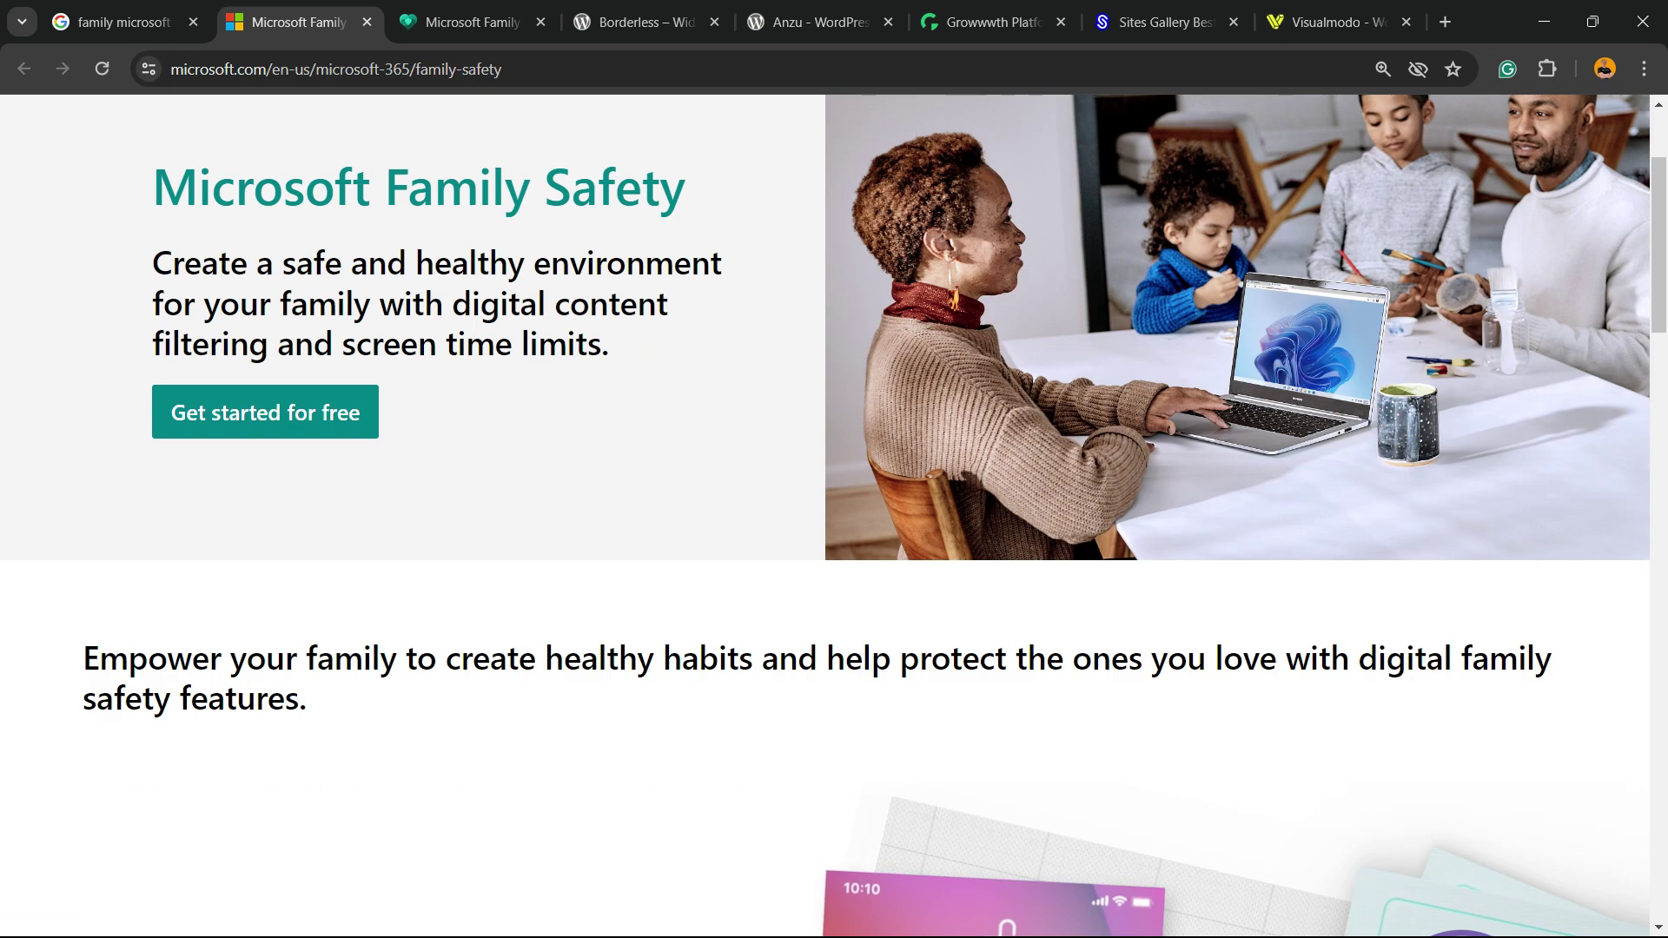
pyautogui.scroll(4, 834, 513)
pyautogui.scroll(-7, 834, 512)
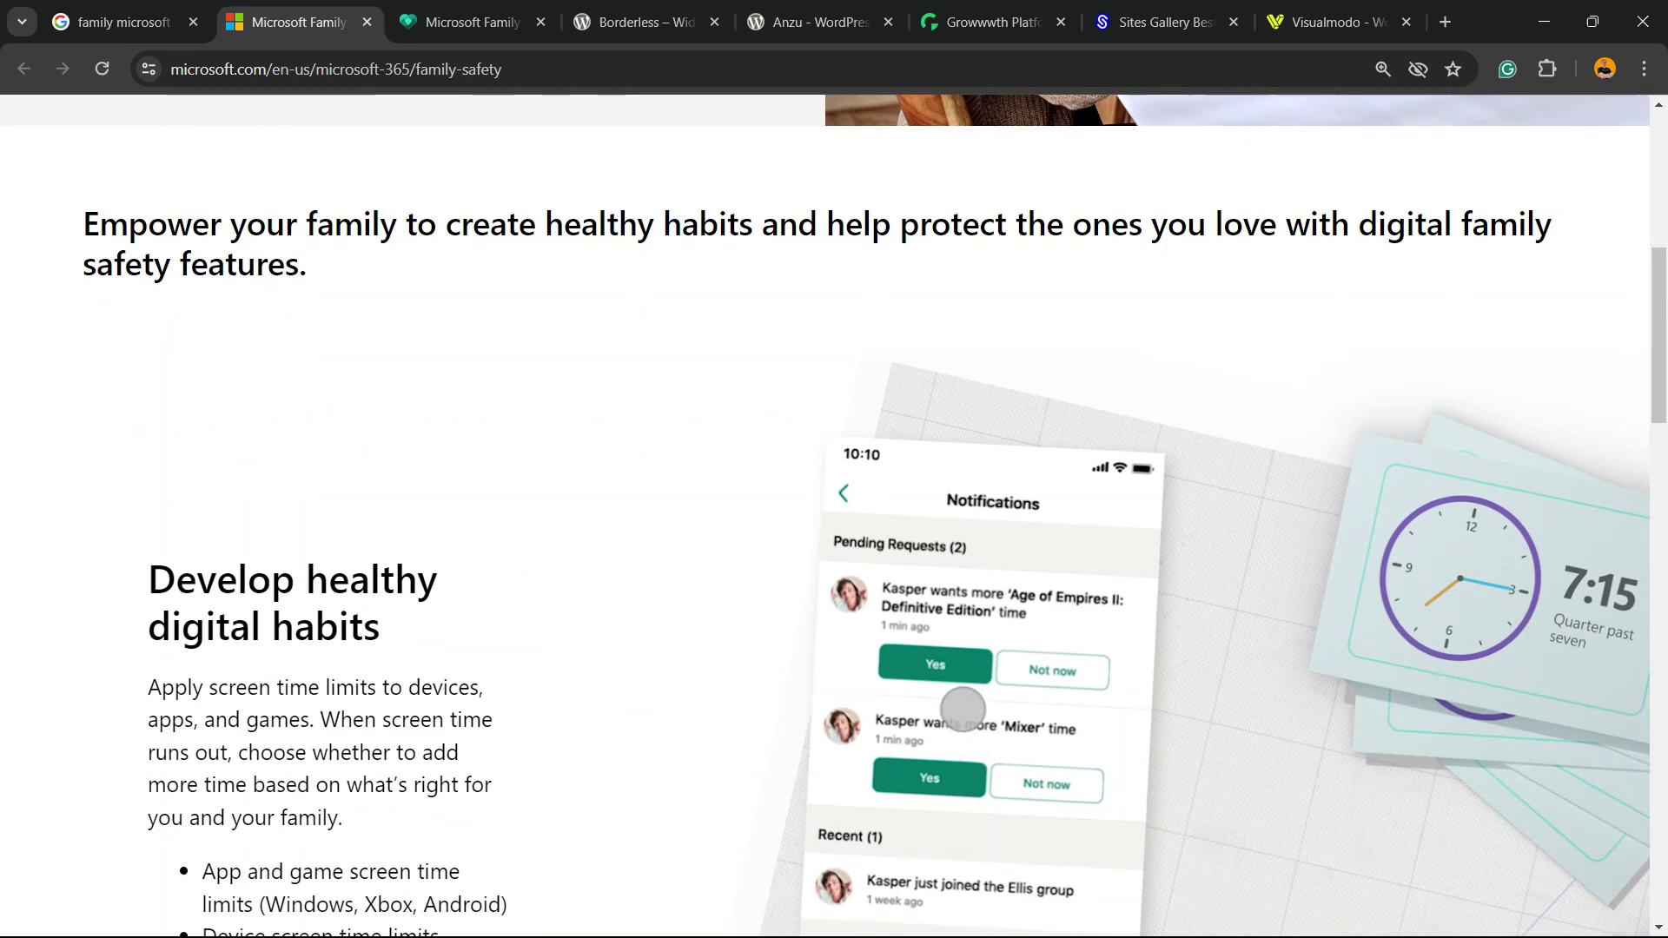
pyautogui.scroll(8, 833, 513)
# Go to the Family Safety account page and look through the feature cards under Your features.
pyautogui.hotkey('ctrl', 'Tab')
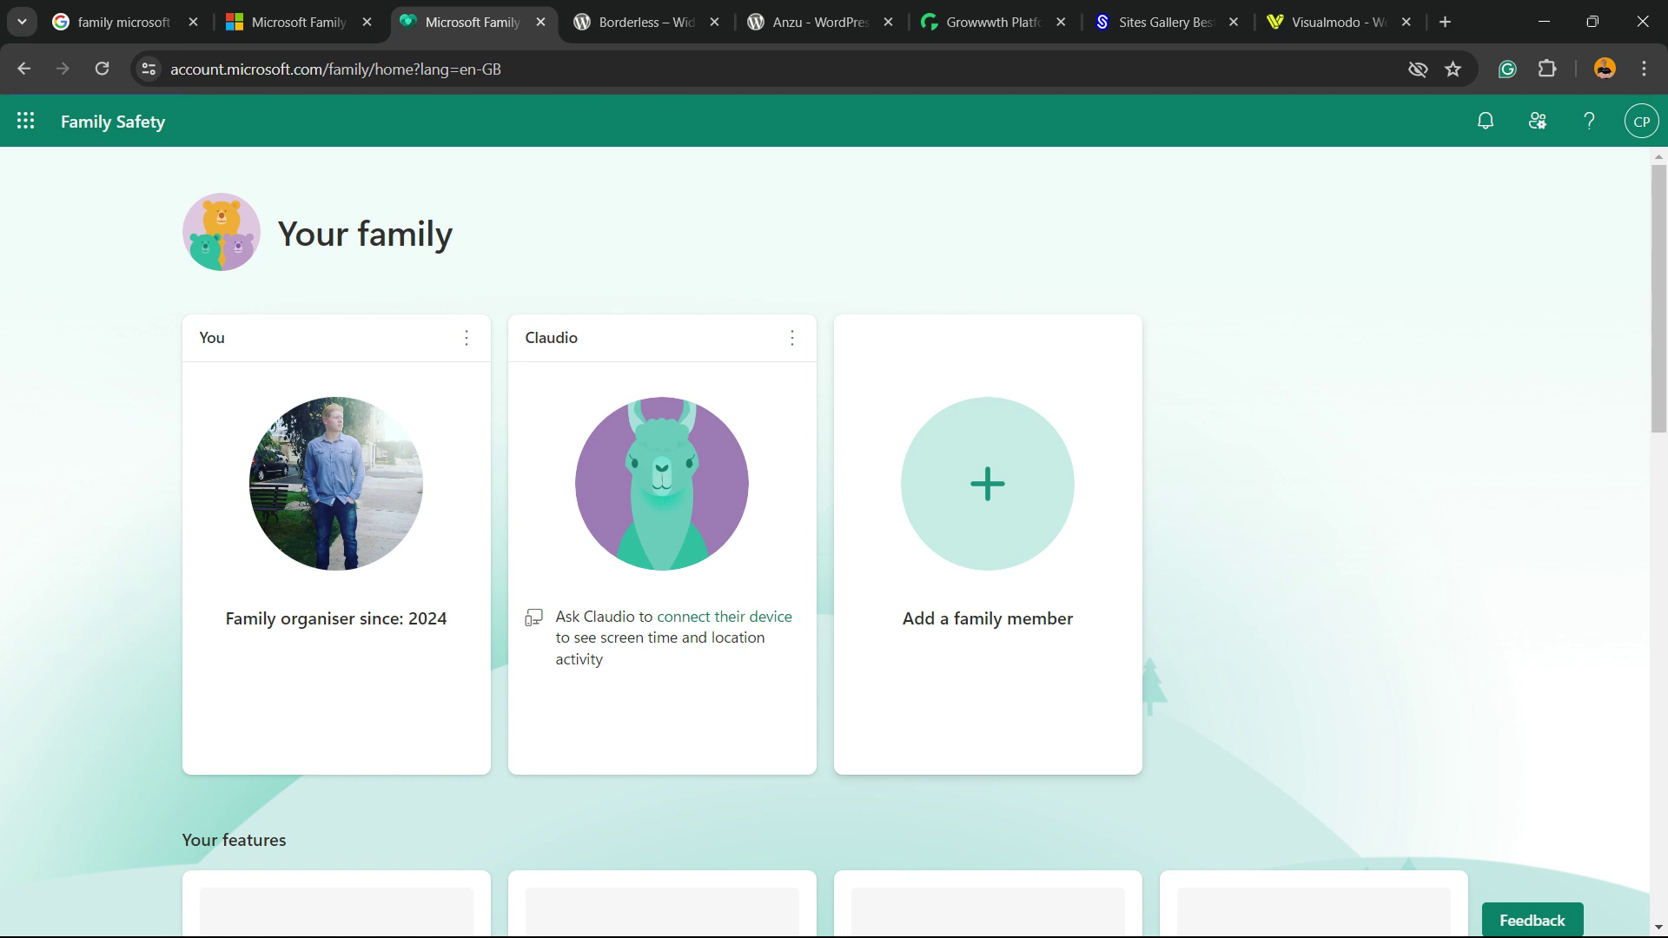
pyautogui.scroll(-5, 834, 539)
pyautogui.scroll(-2, 834, 538)
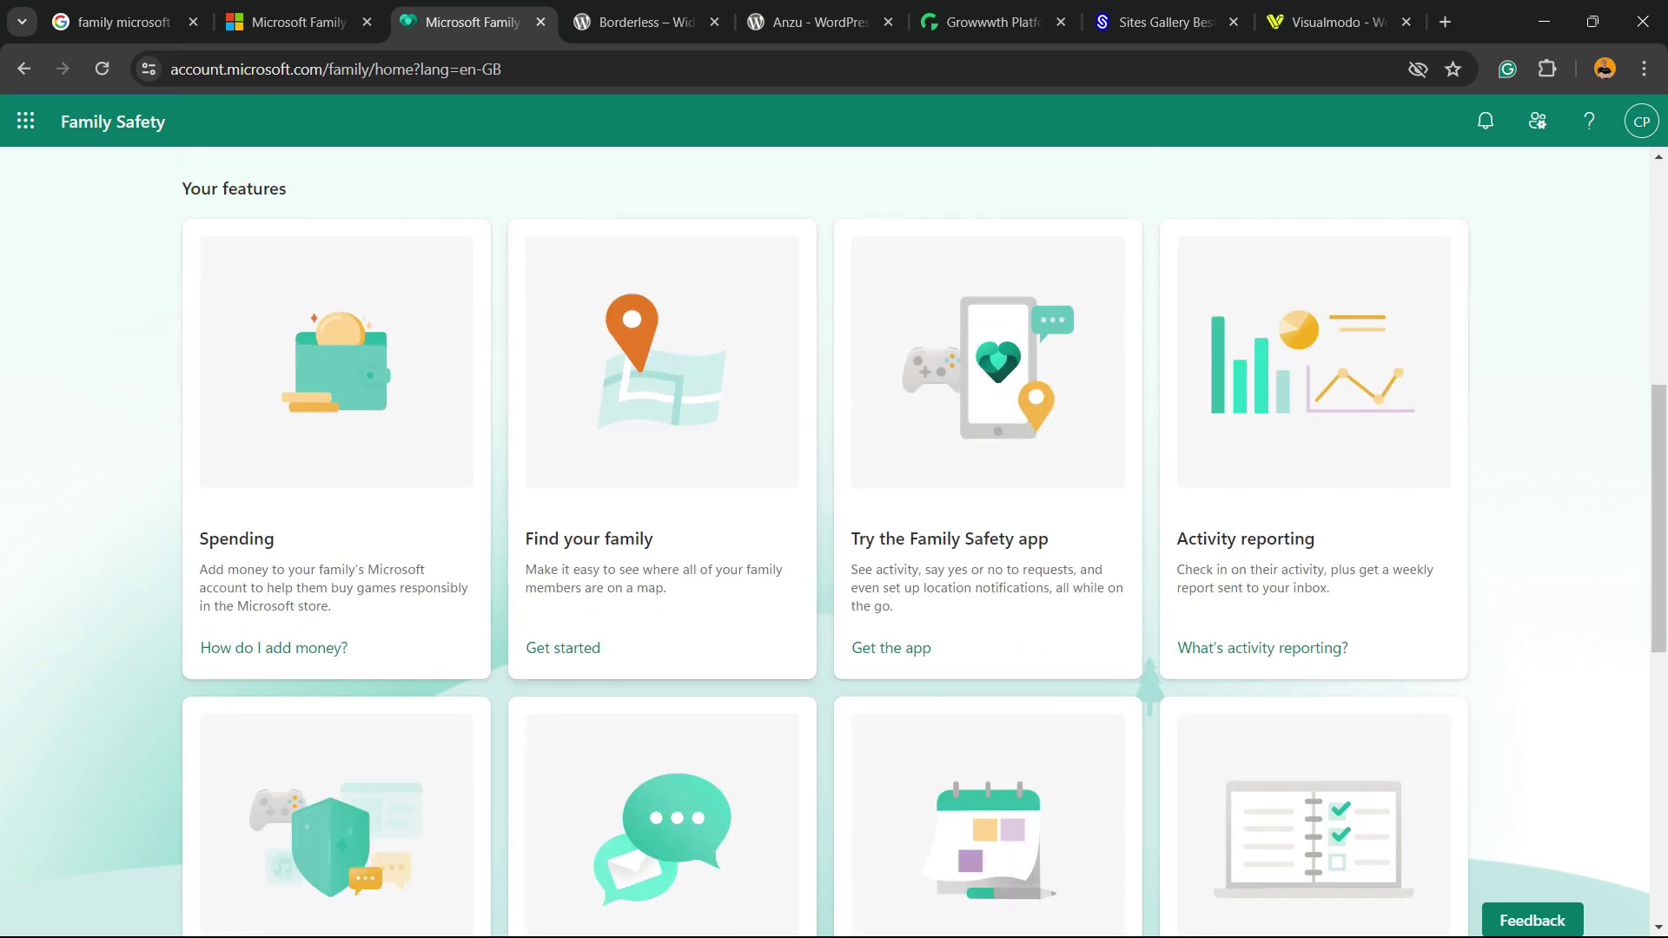
pyautogui.scroll(-2, 274, 429)
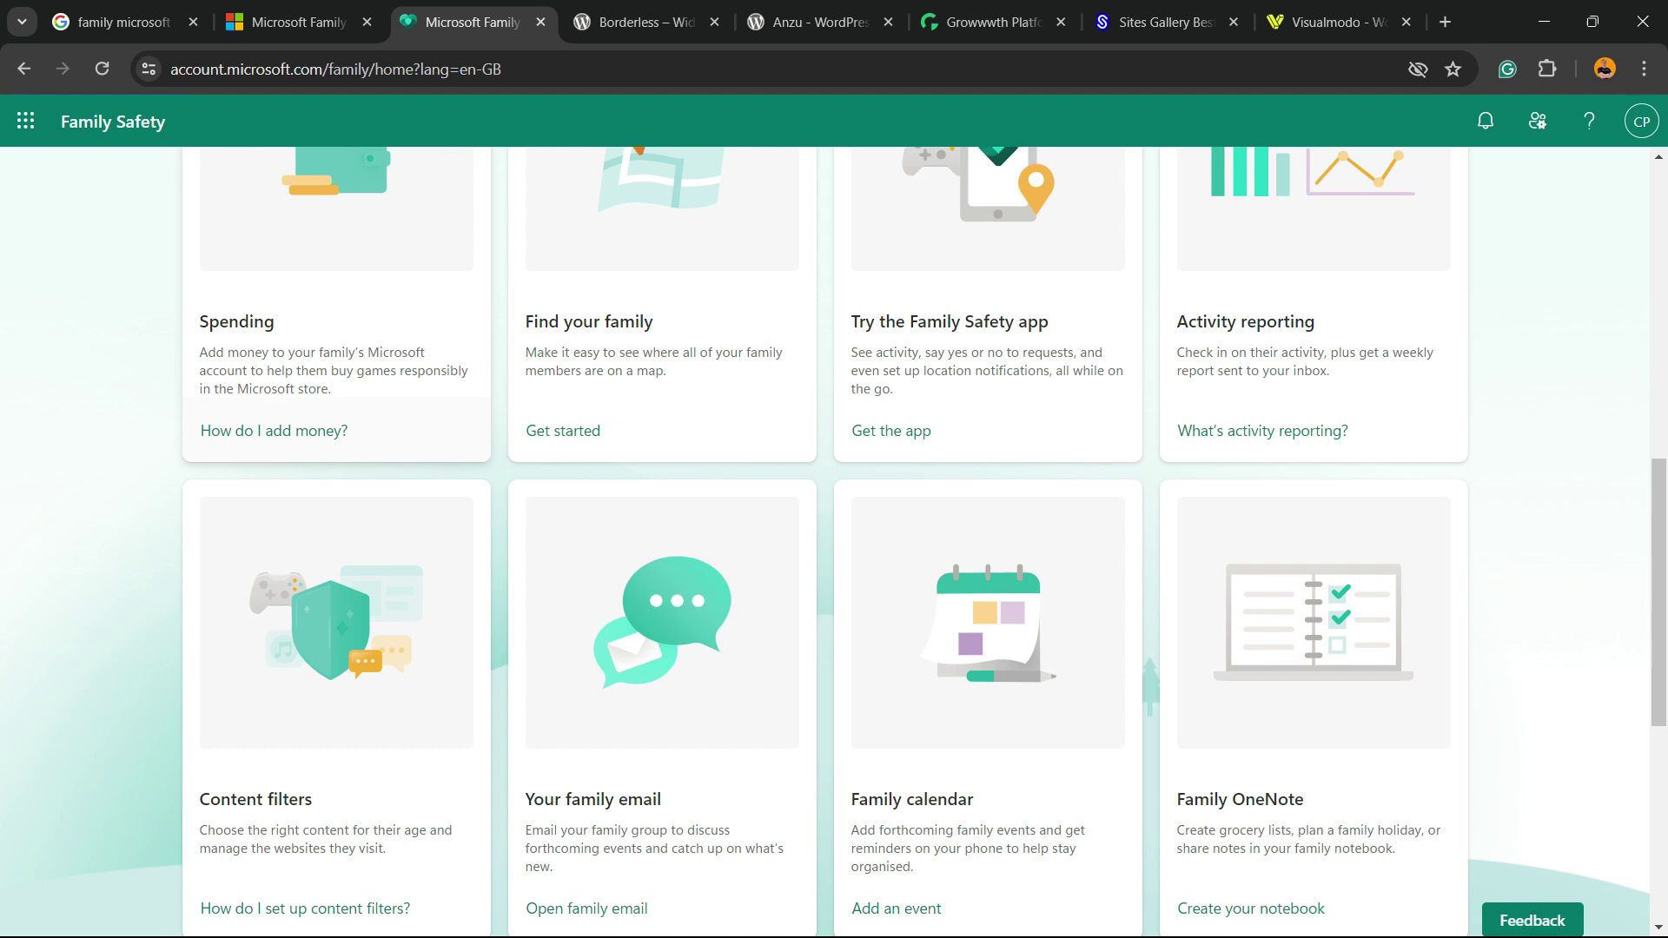
pyautogui.scroll(-2, 274, 430)
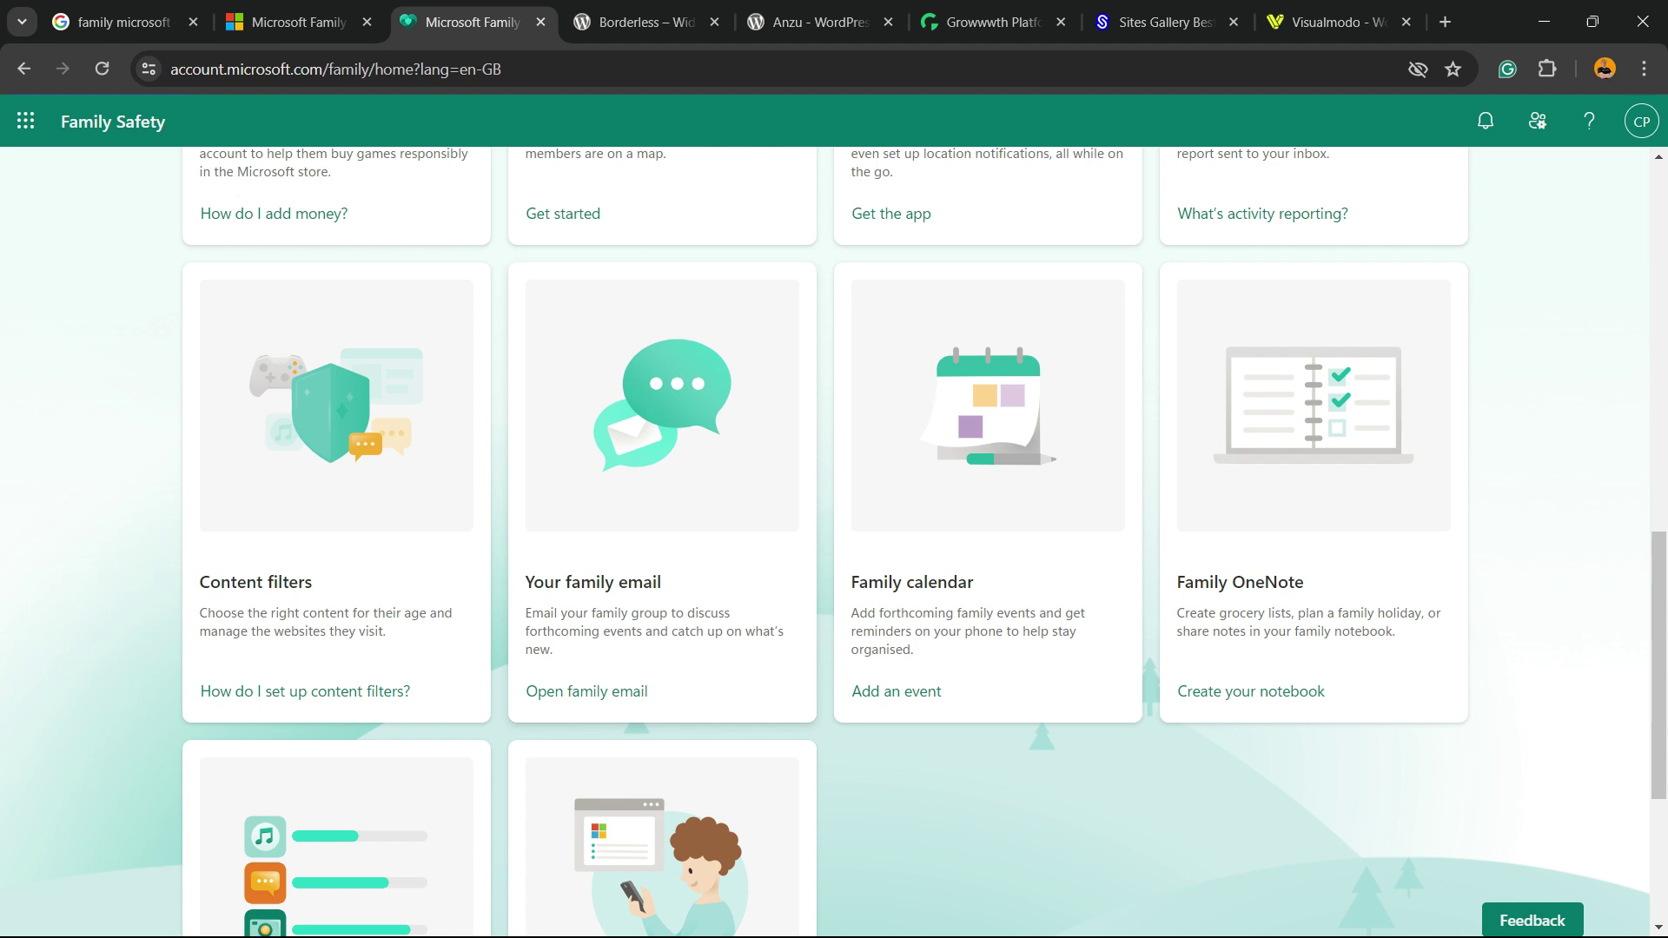
pyautogui.scroll(12, 825, 539)
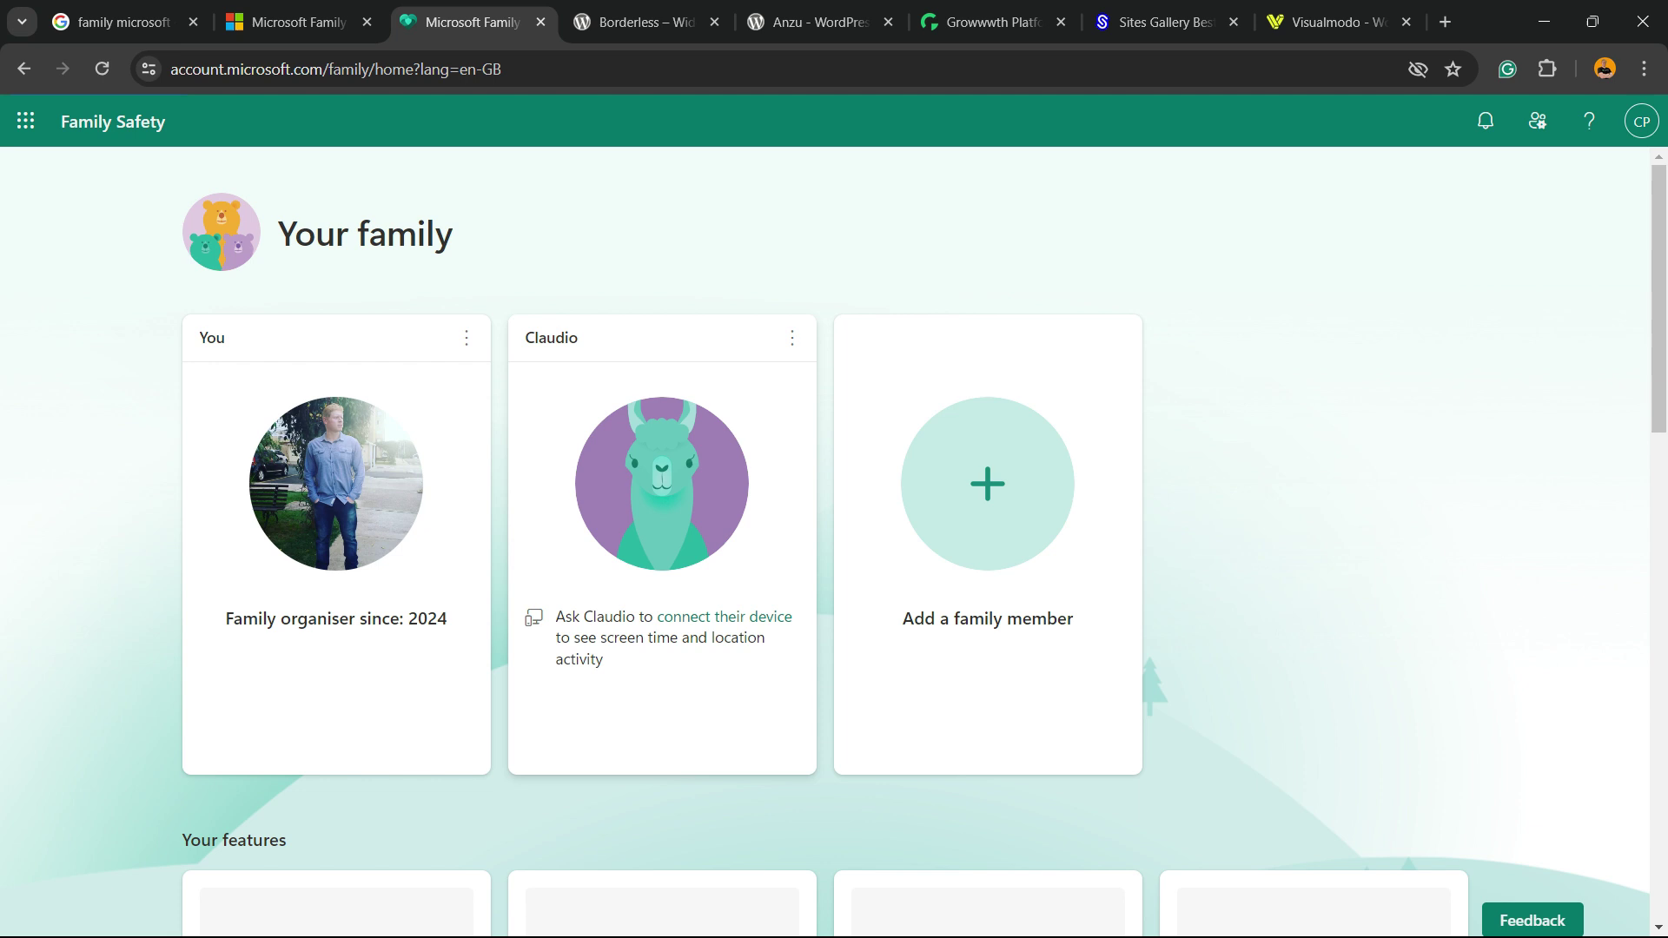
# Remove the second member, the one with the llama profile picture, from the family group and confirm the removal.
pyautogui.moveTo(201, 338); pyautogui.dragTo(577, 338)
pyautogui.click(577, 338)
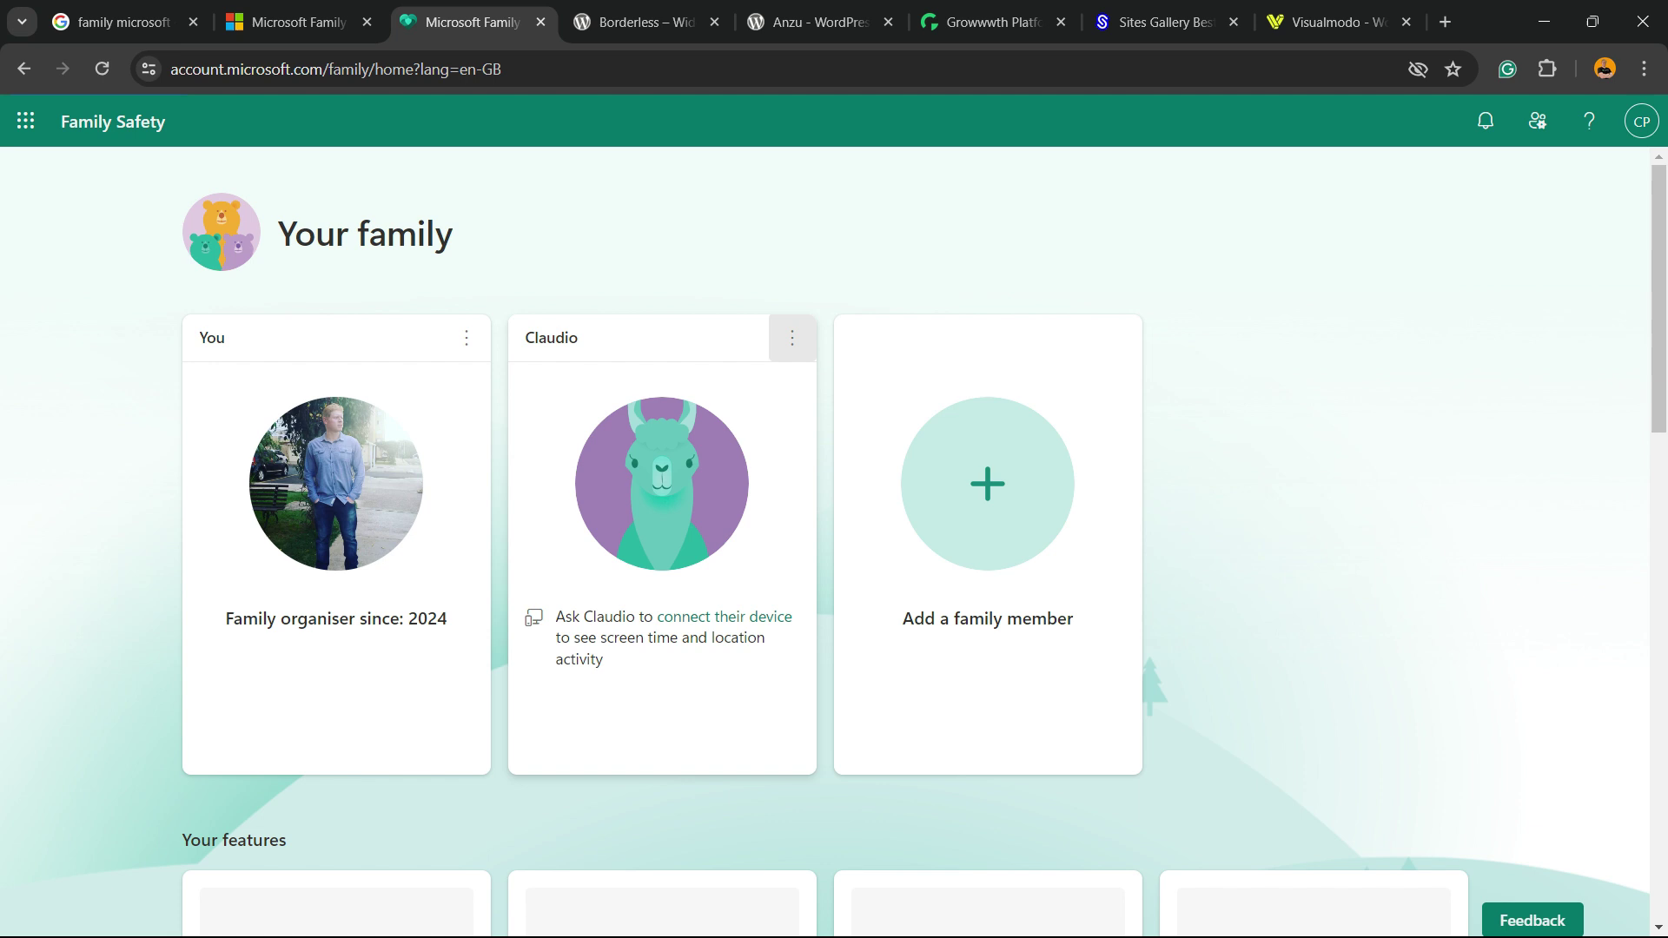
pyautogui.click(791, 338)
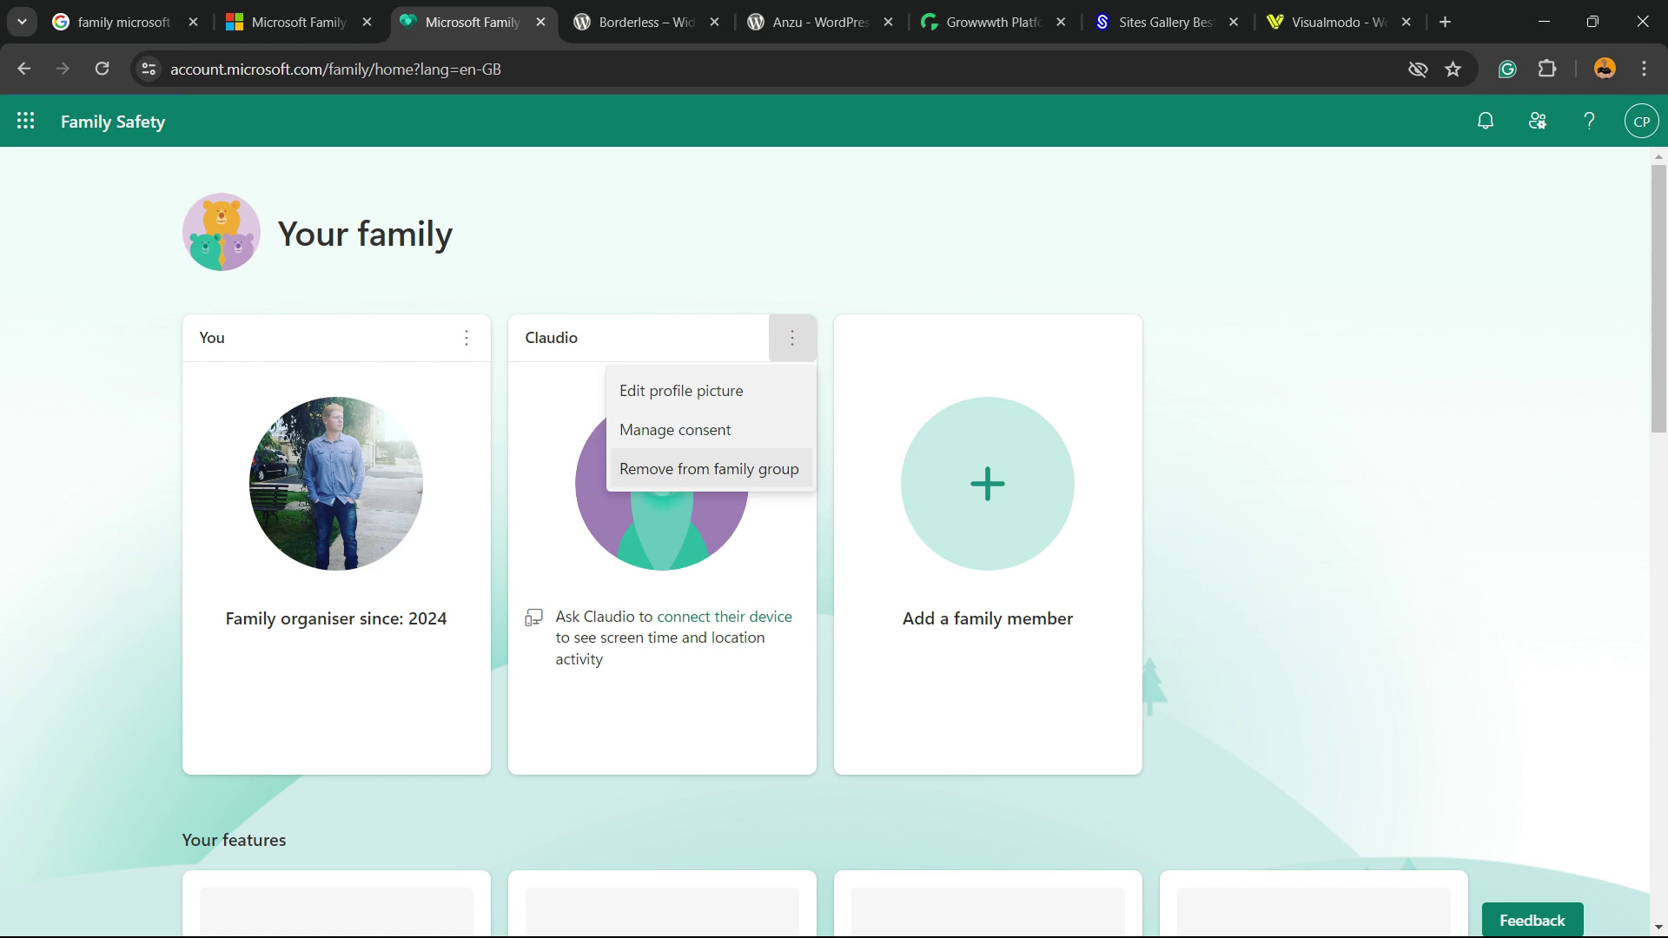
pyautogui.click(709, 469)
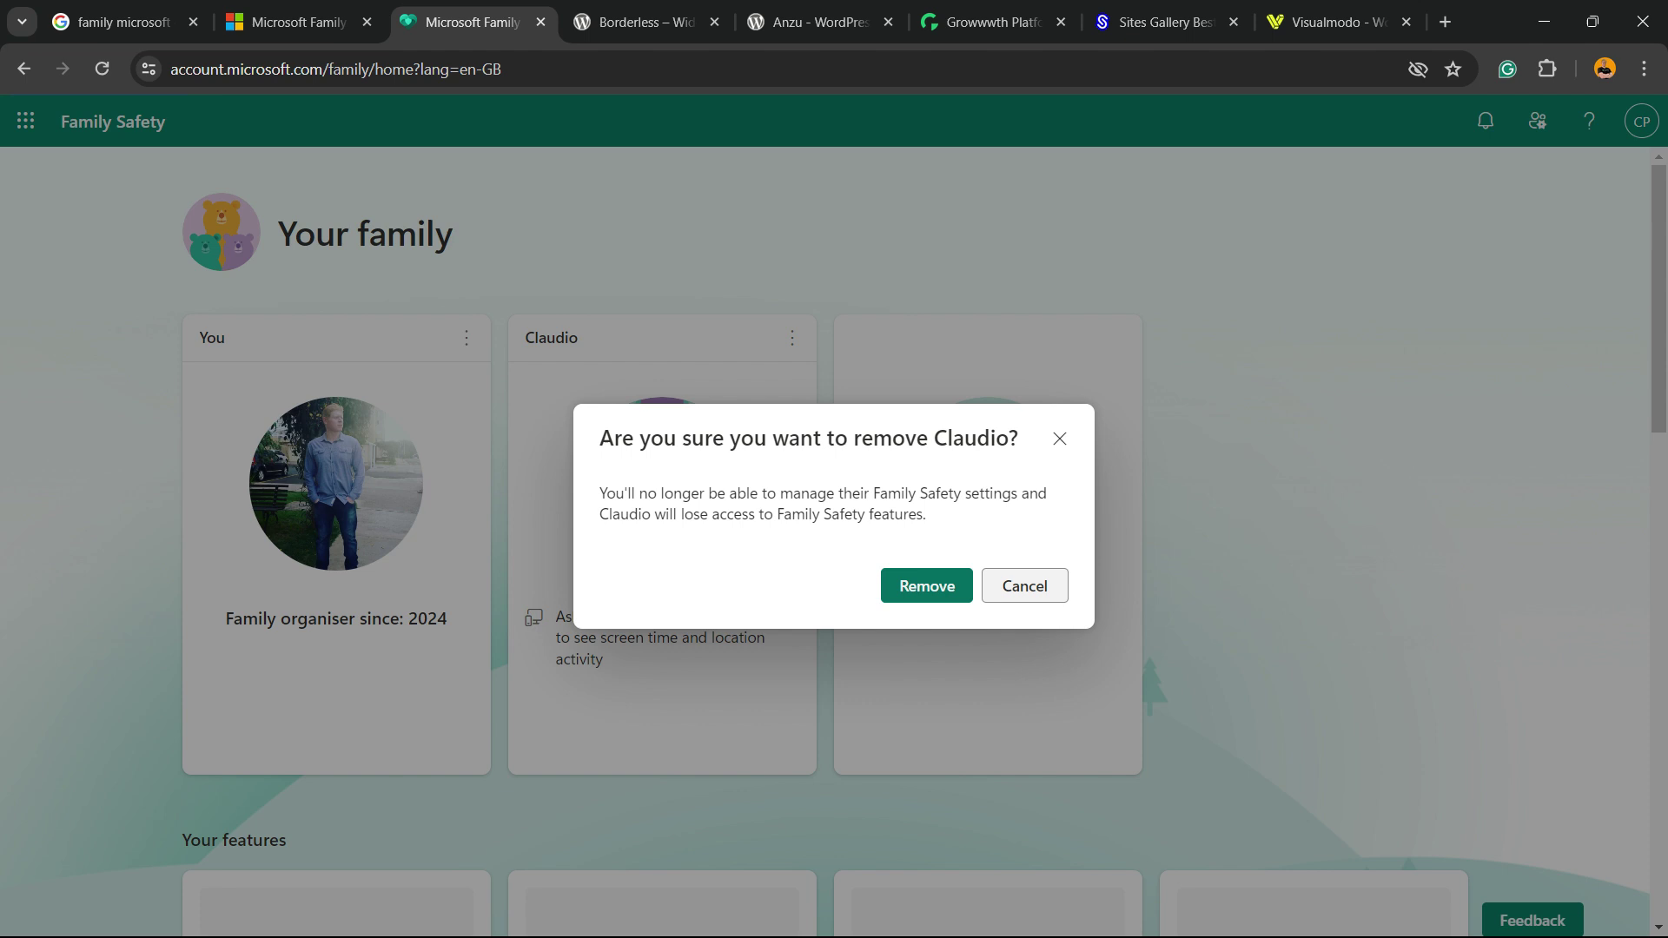
pyautogui.click(927, 585)
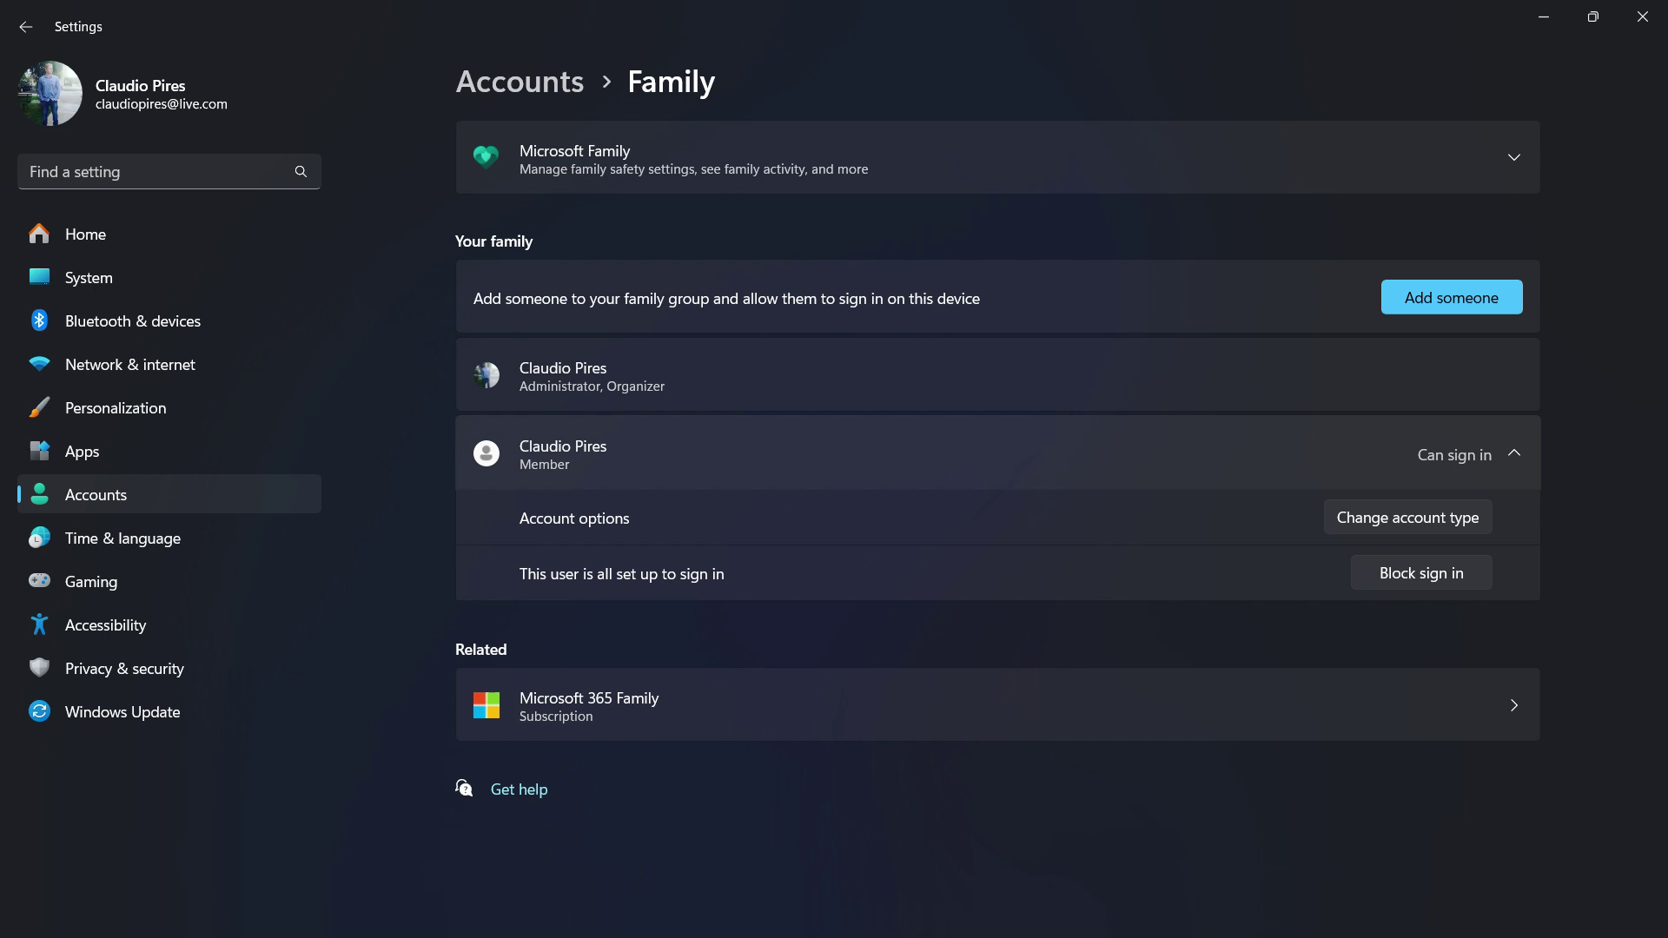
# Expand the family member's entry, view the choices for changing the account type, and leave it at Standard User.
pyautogui.press('space')
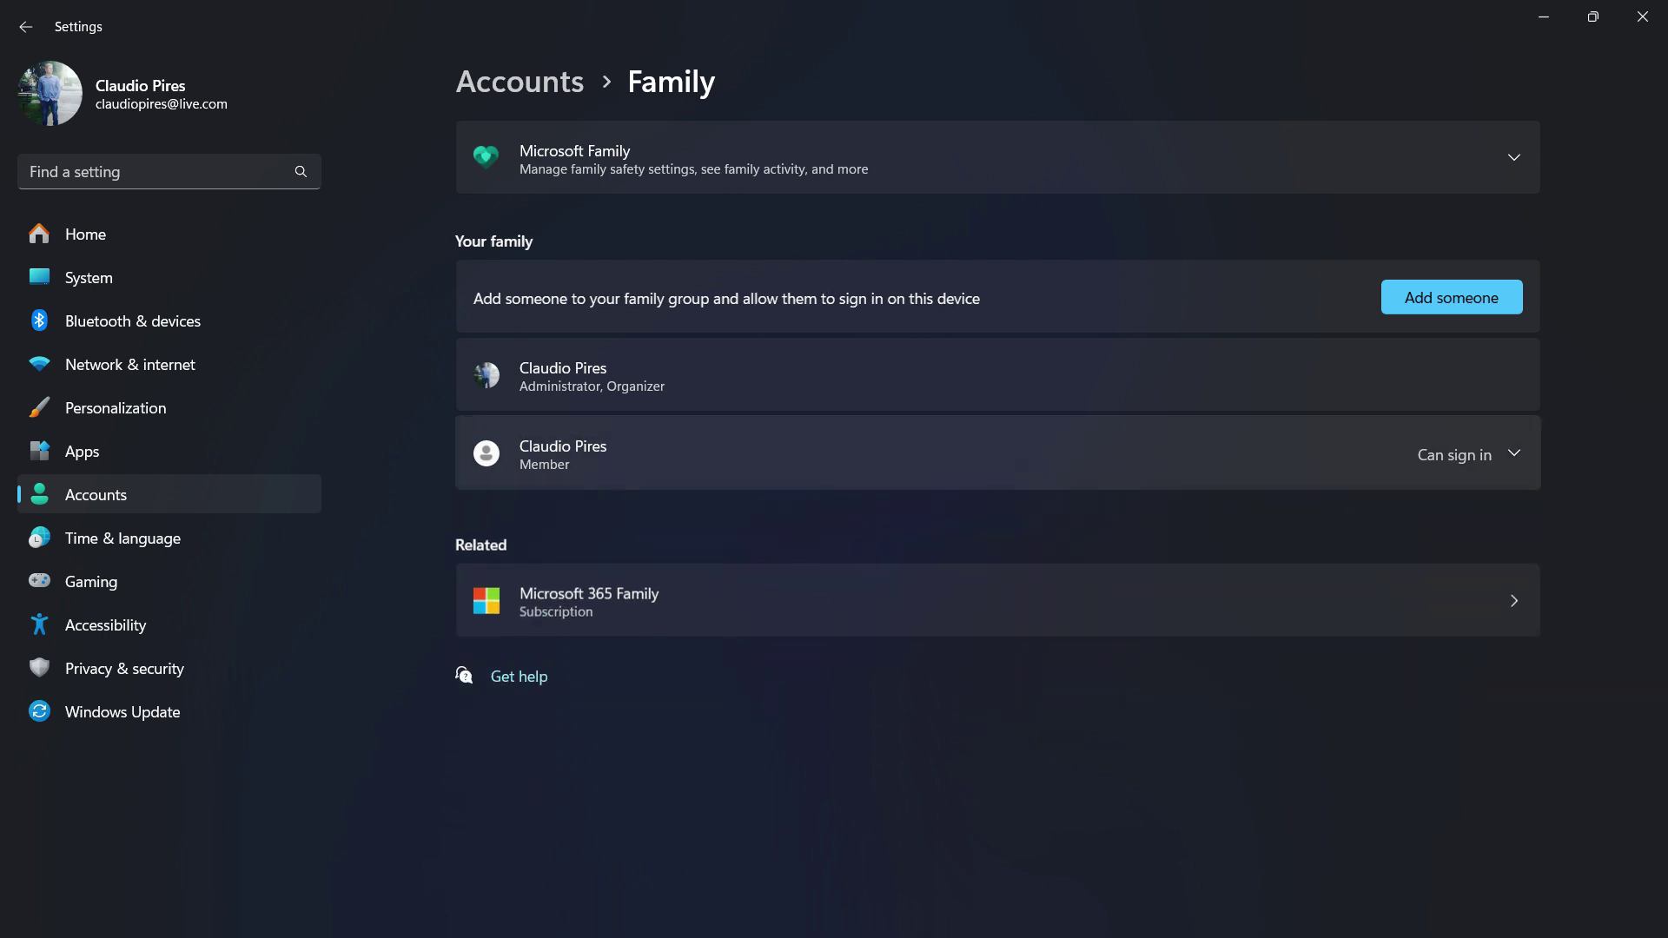
pyautogui.press('space')
pyautogui.press('Tab')
pyautogui.press('space')
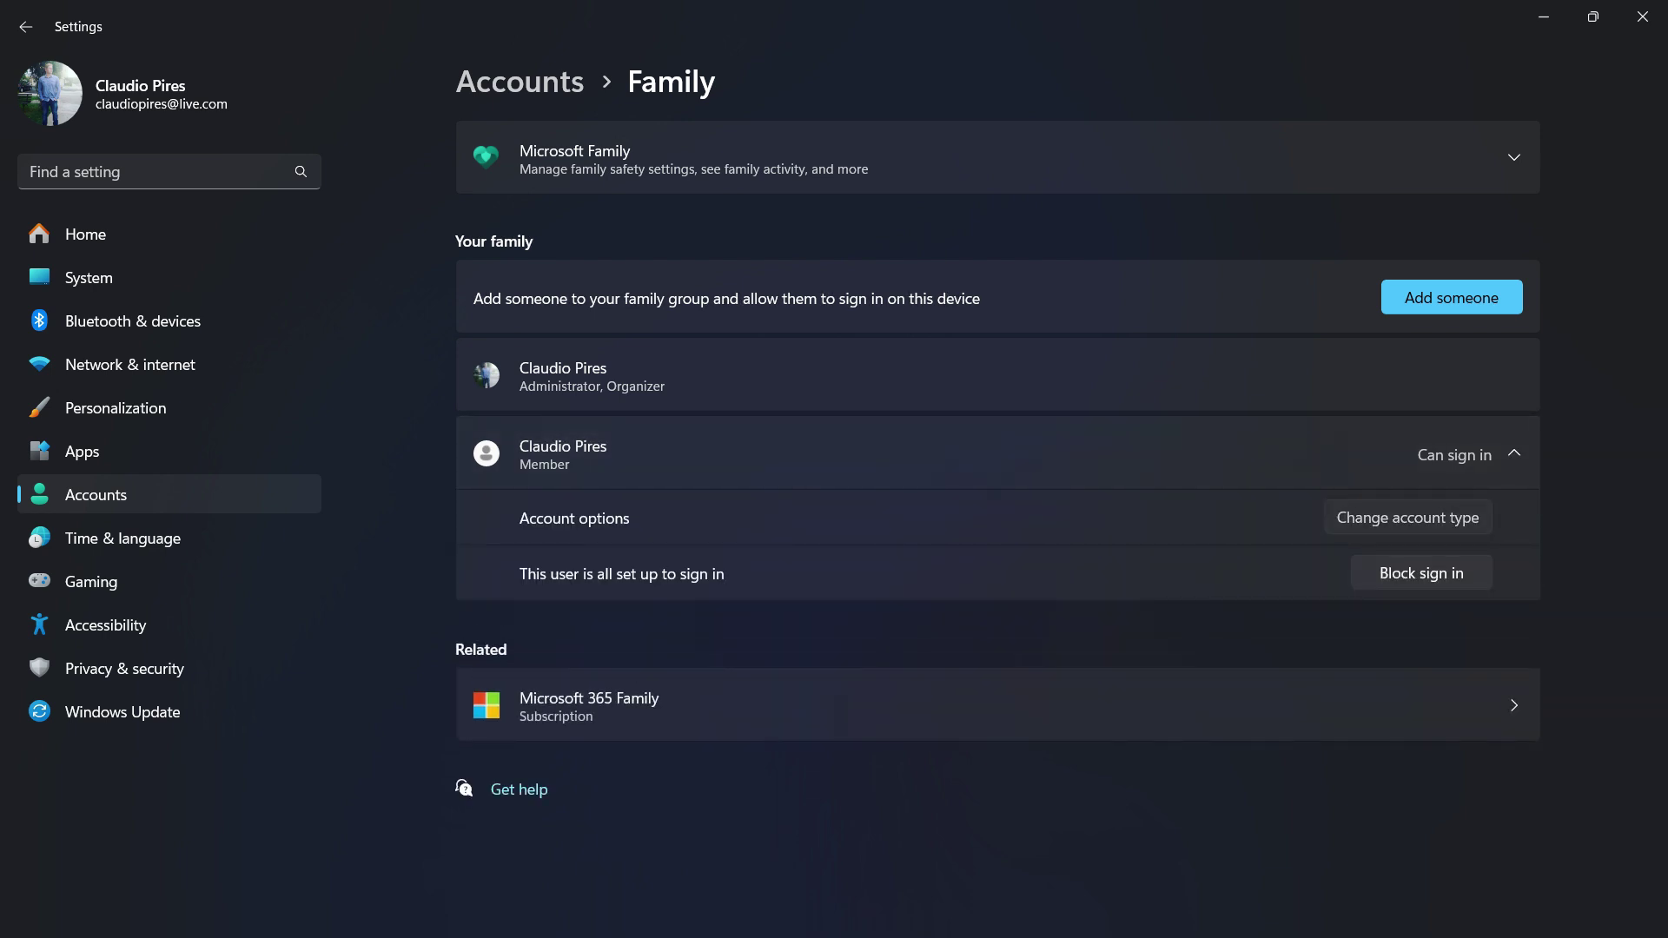
pyautogui.hotkey('alt', 'Down')
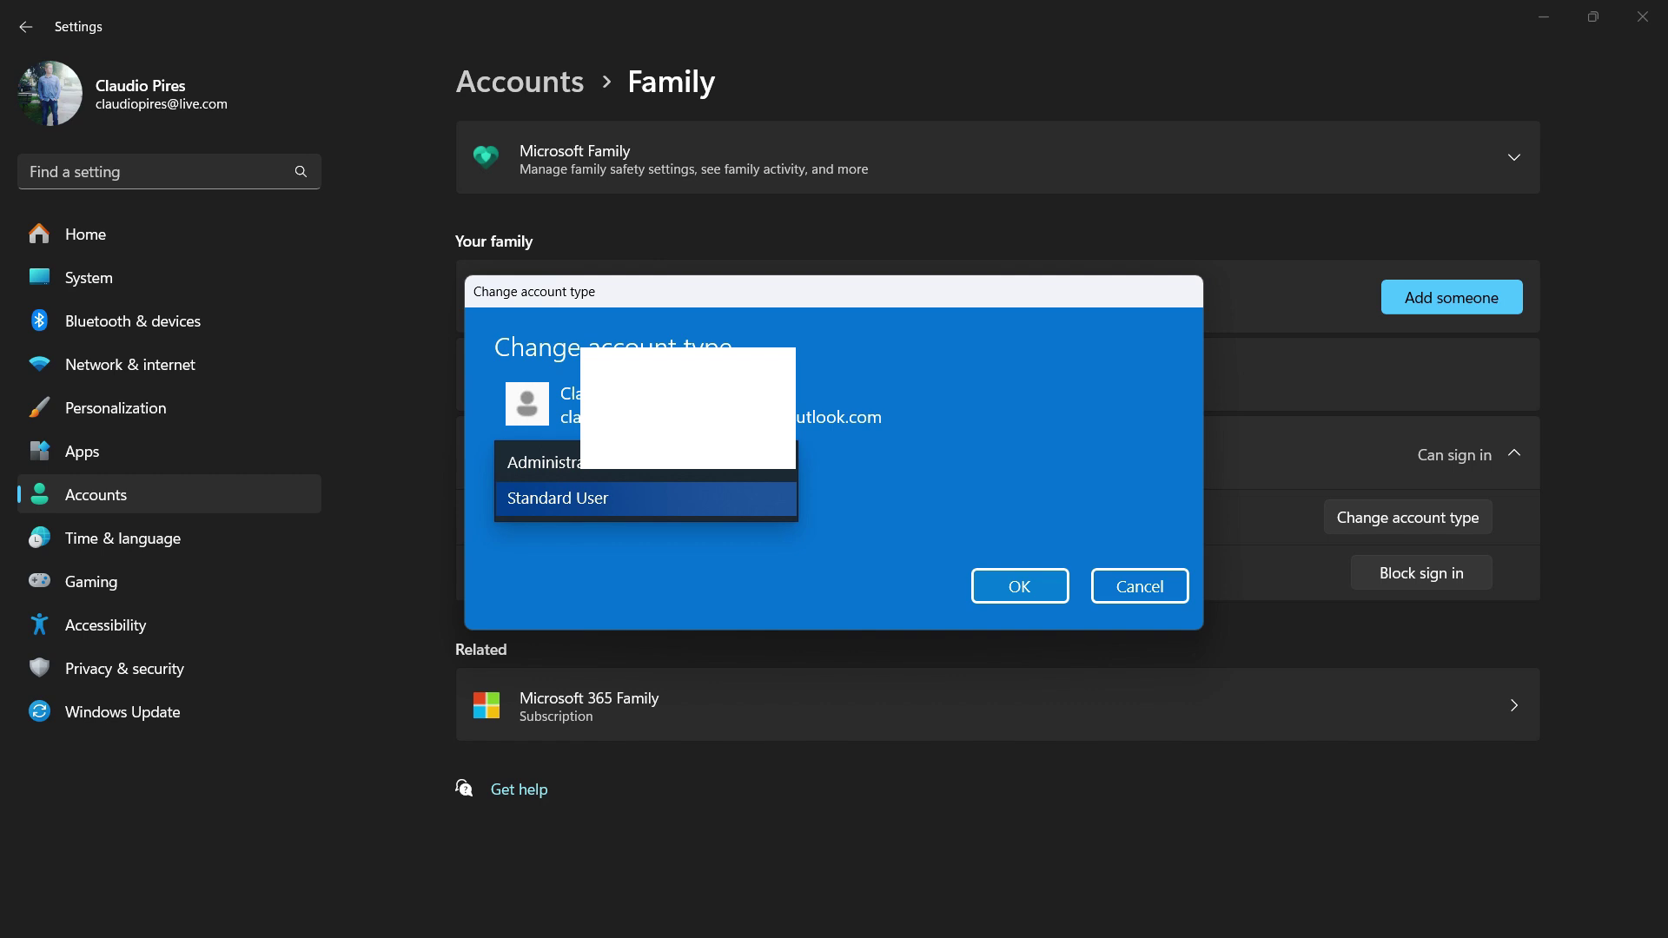
pyautogui.press('Return')
pyautogui.press('Return')
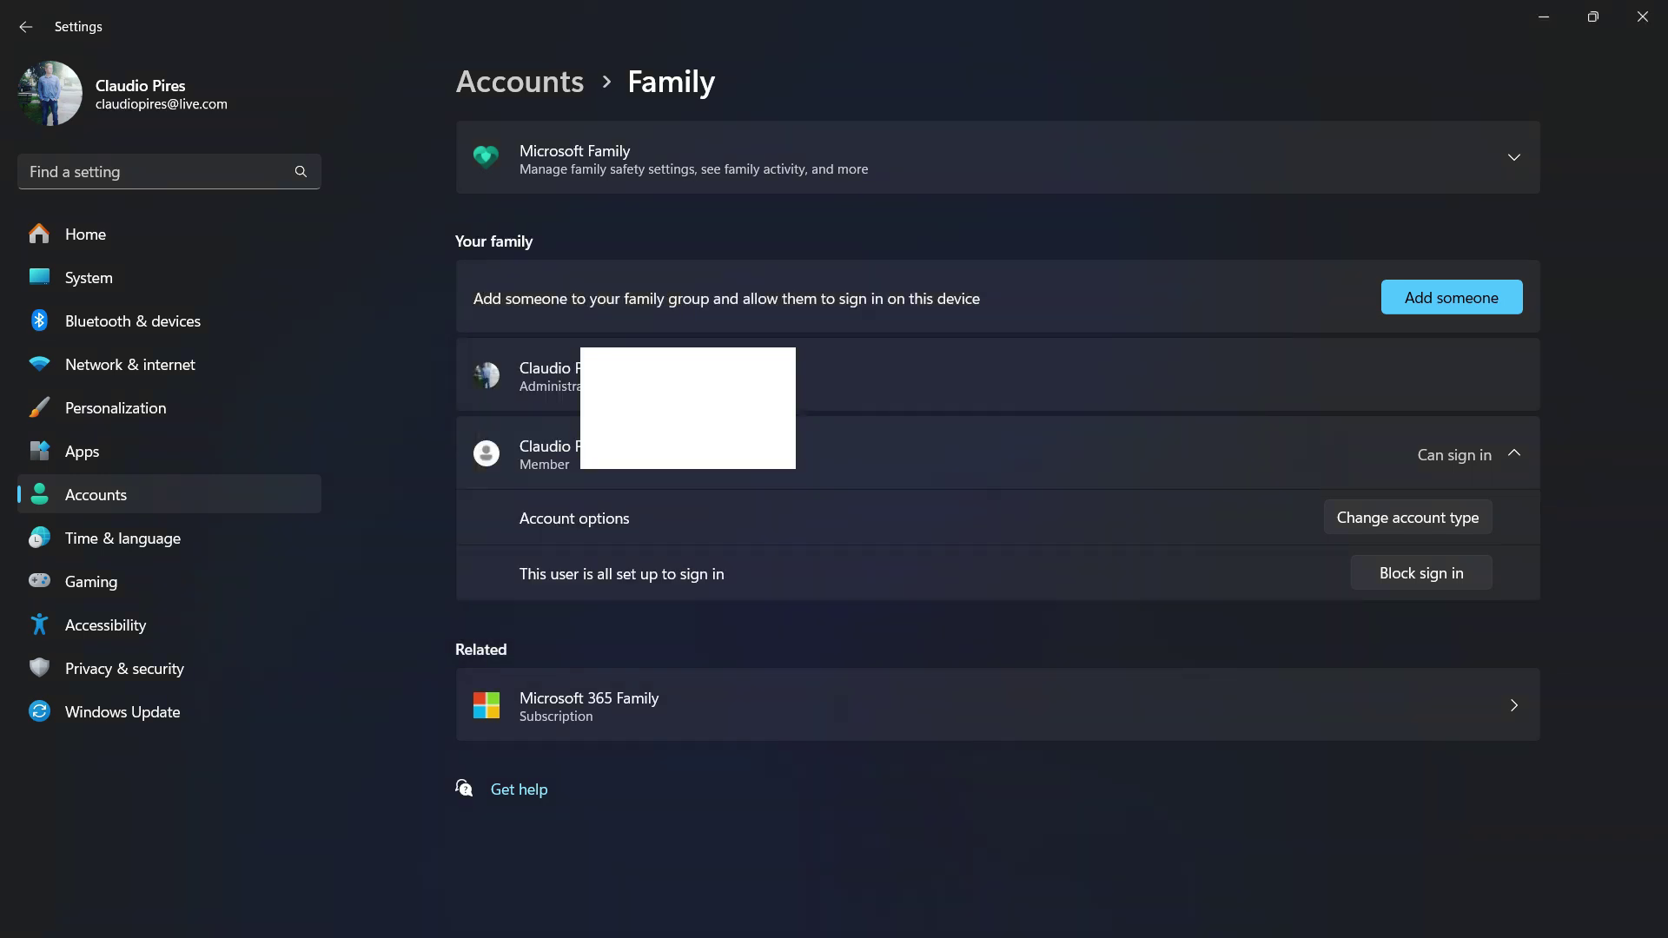
# View the confirmation for blocking the member's sign-in, dismiss it, and switch back to the Family Safety page in Chrome.
pyautogui.press('Tab')
pyautogui.press('Return')
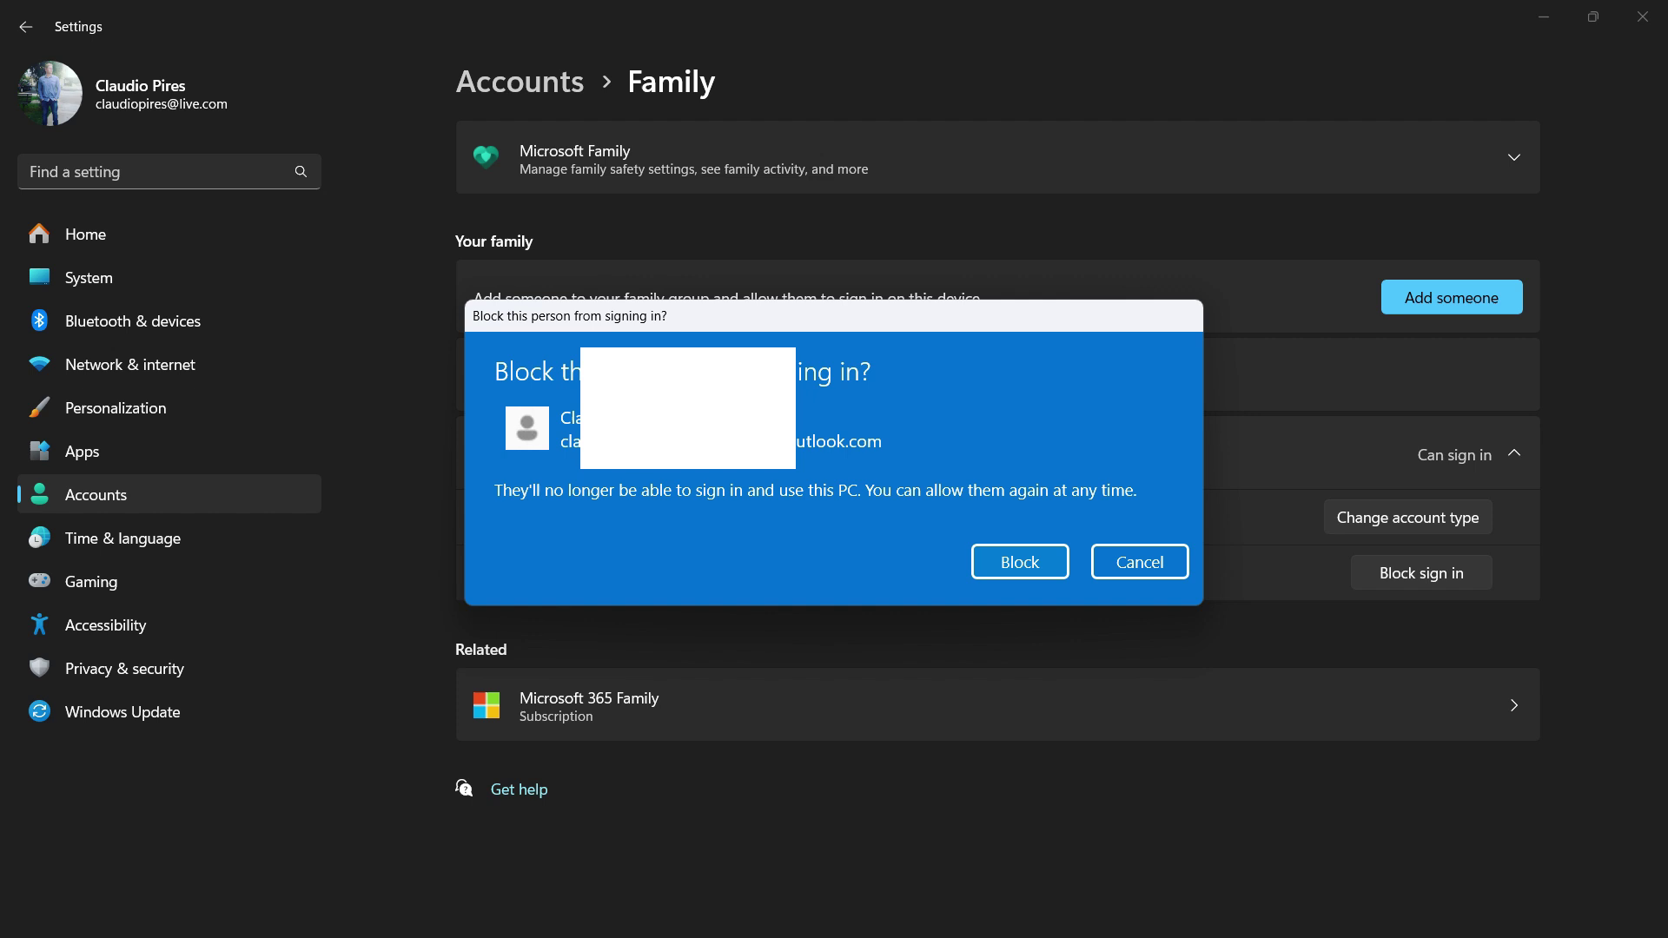
pyautogui.press('Return')
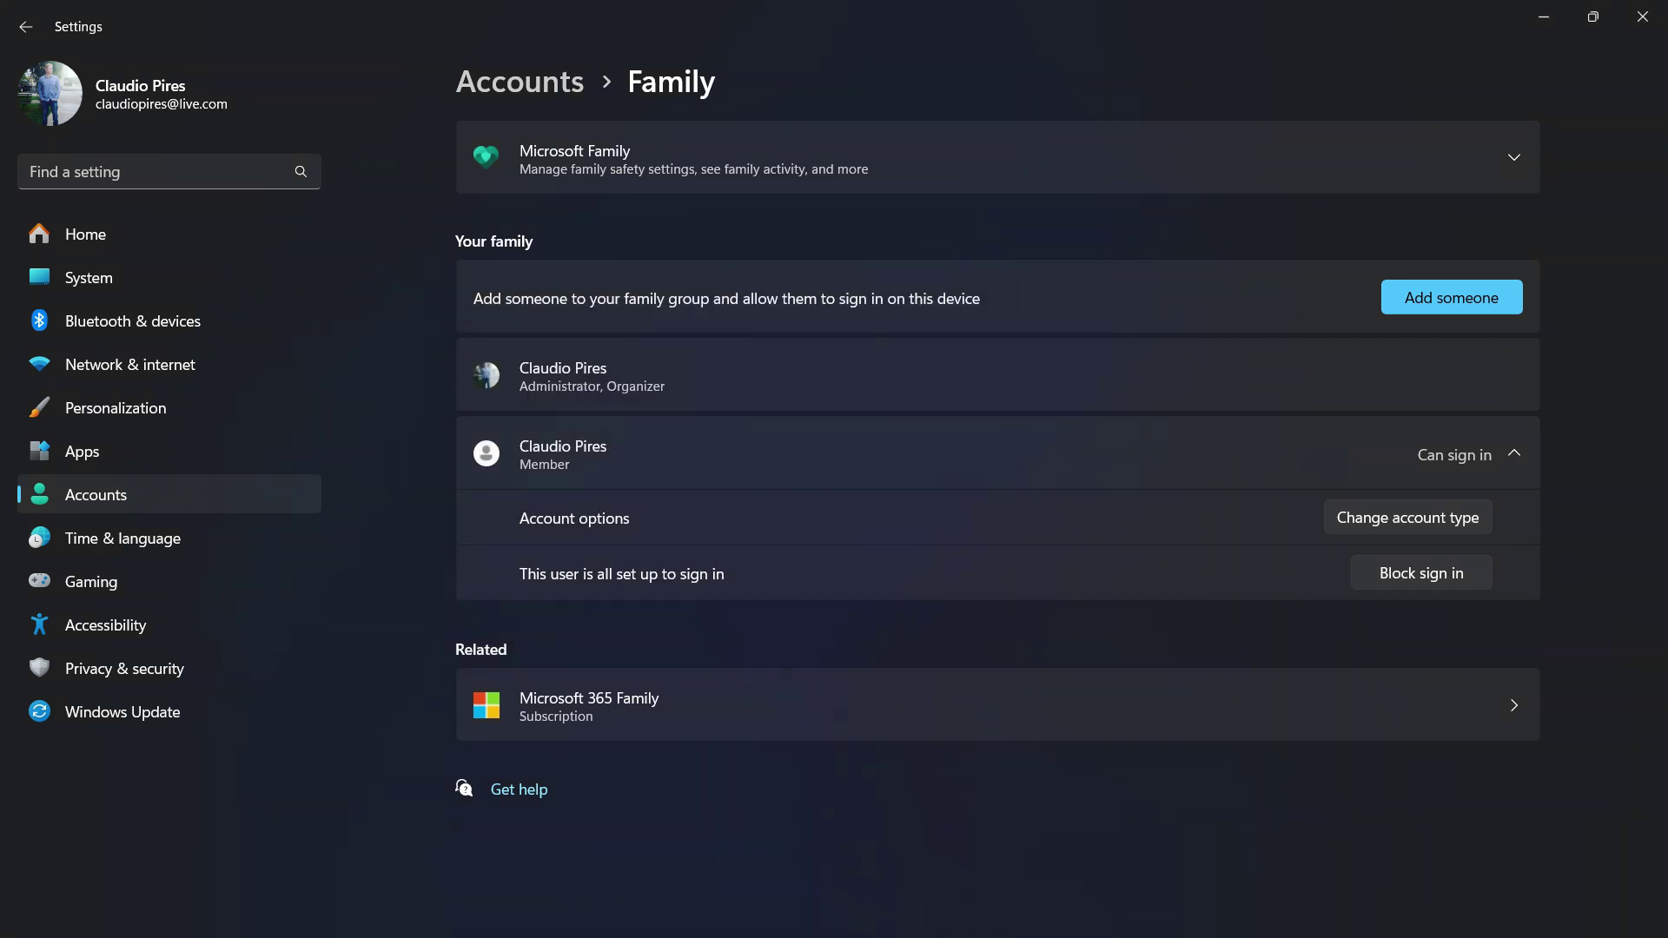
pyautogui.hotkey('alt', 'Tab')
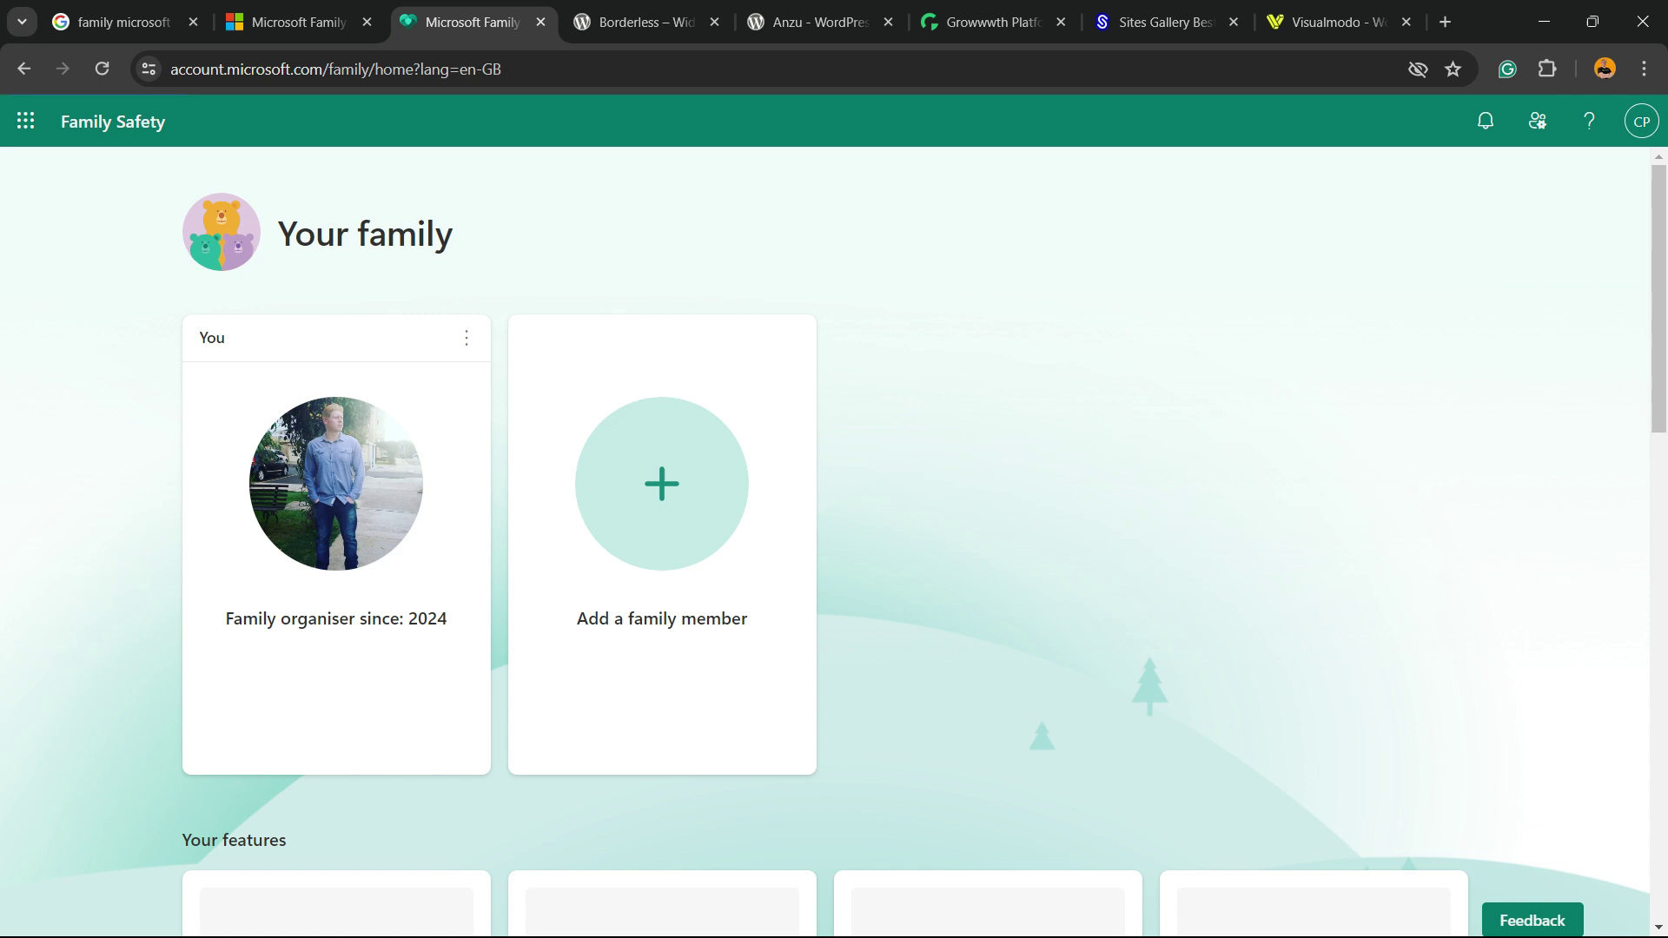
# Look through the other open sites, including the Anzu theme page, Growwwth, Sites Gallery and Visualmodo.
pyautogui.hotkey('ctrl', 'Tab')
pyautogui.hotkey('ctrl', 'Tab')
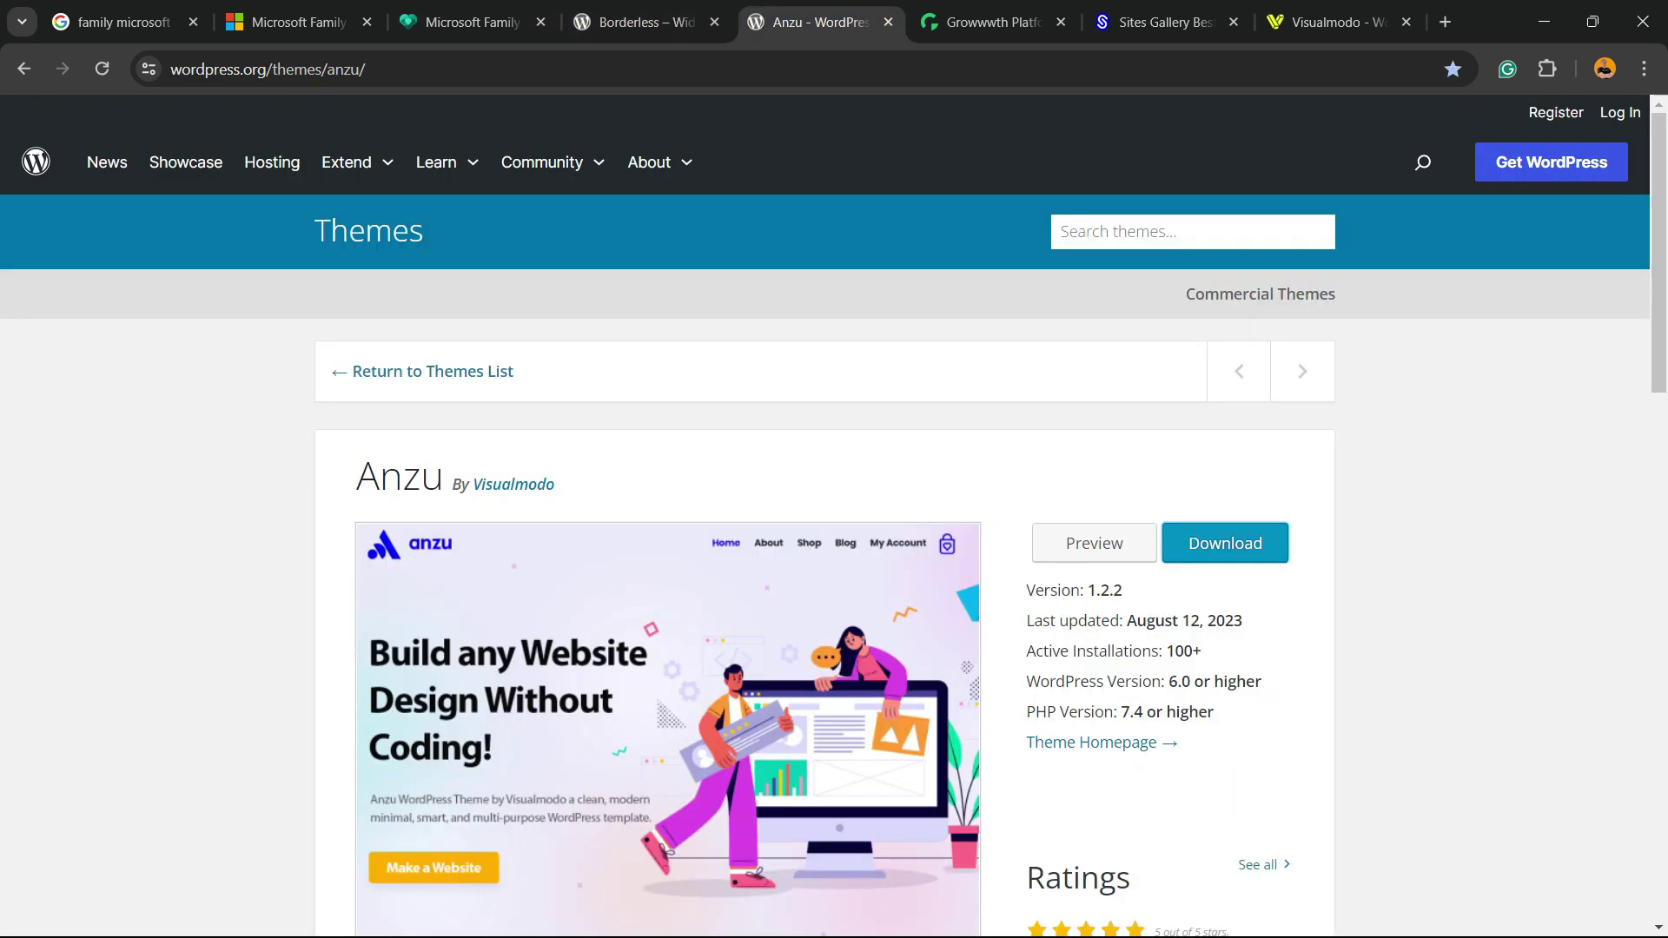
pyautogui.hotkey('ctrl', 'Tab')
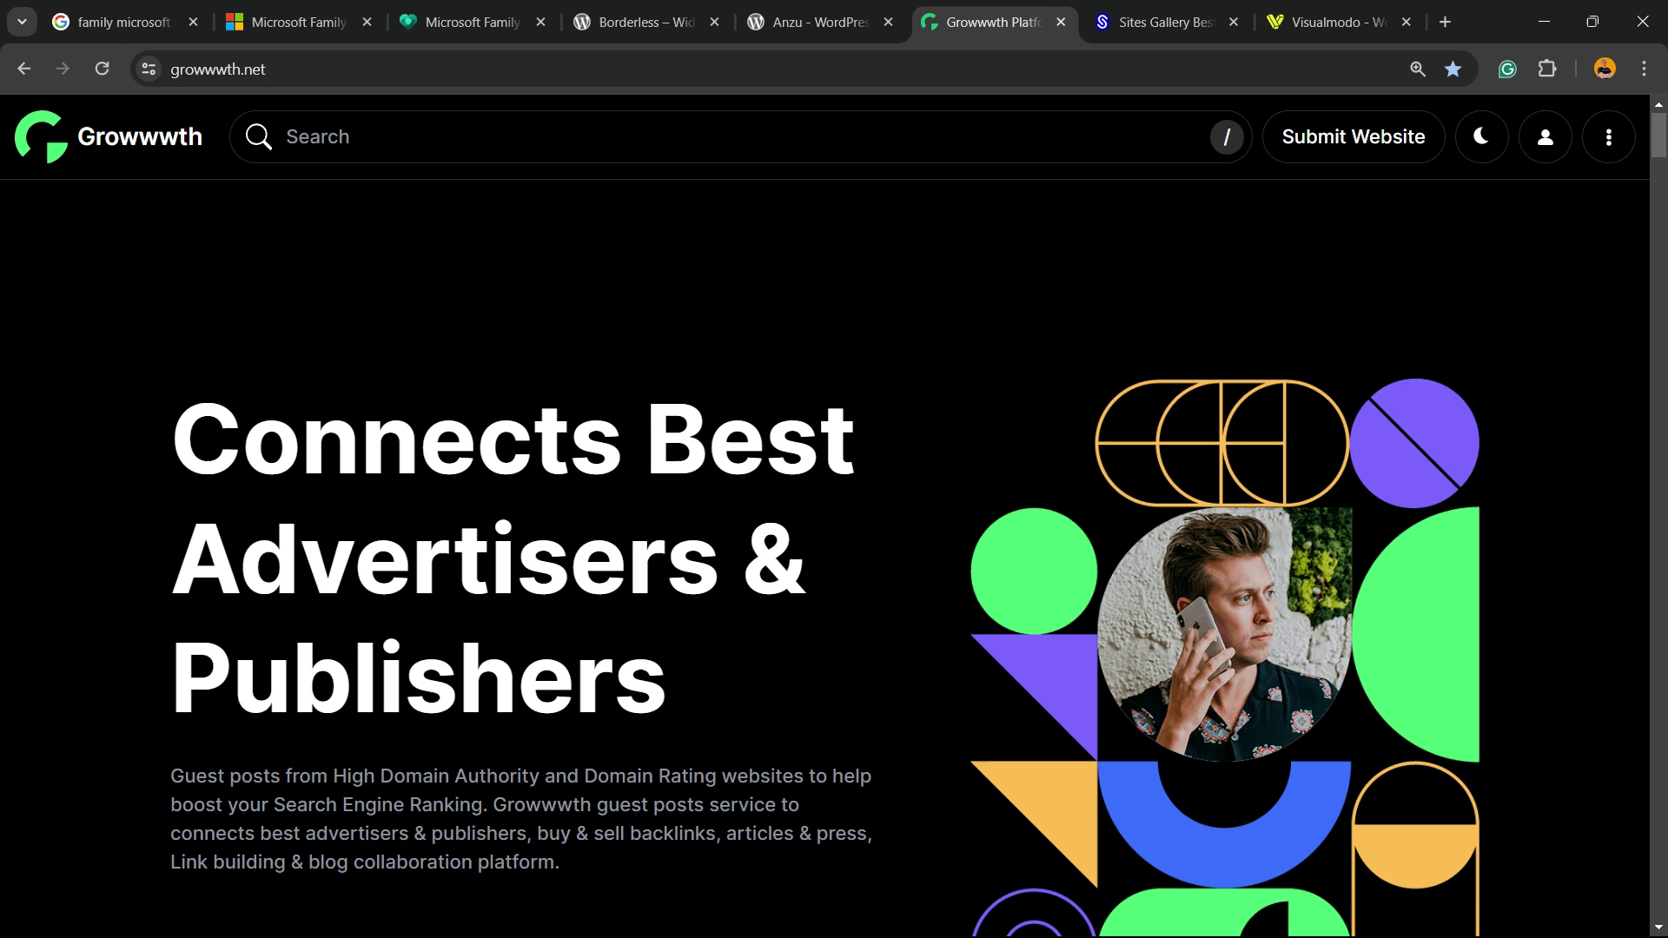
pyautogui.scroll(-15, 834, 556)
pyautogui.hotkey('ctrl', 'Tab')
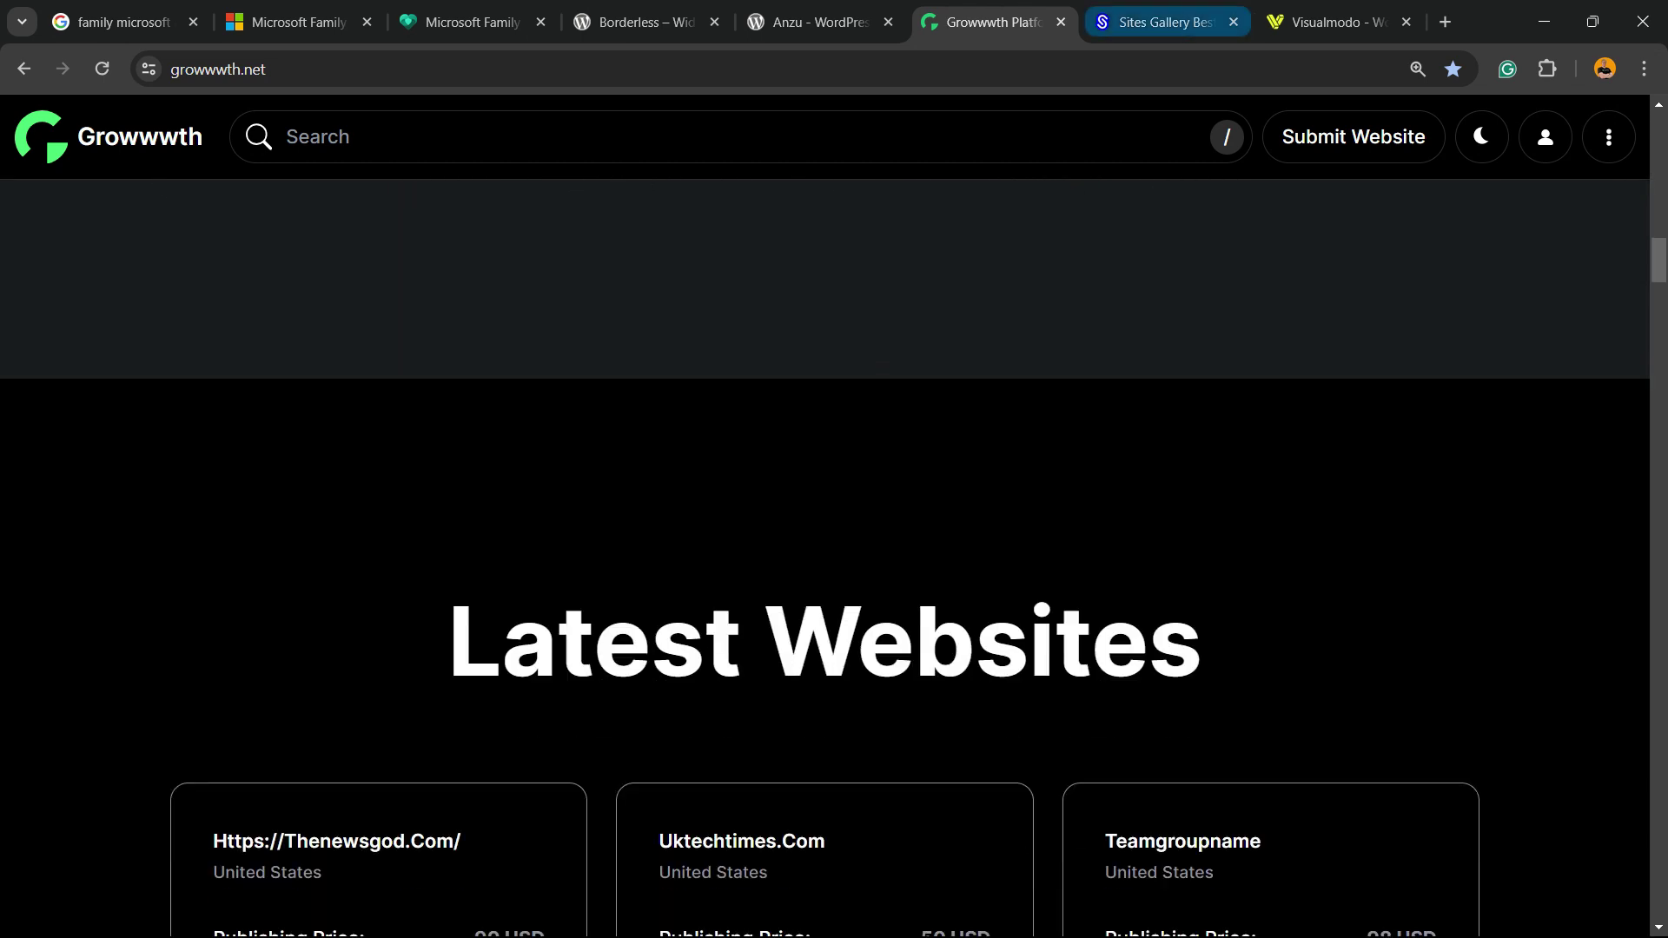
pyautogui.scroll(-10, 834, 556)
pyautogui.scroll(-15, 834, 556)
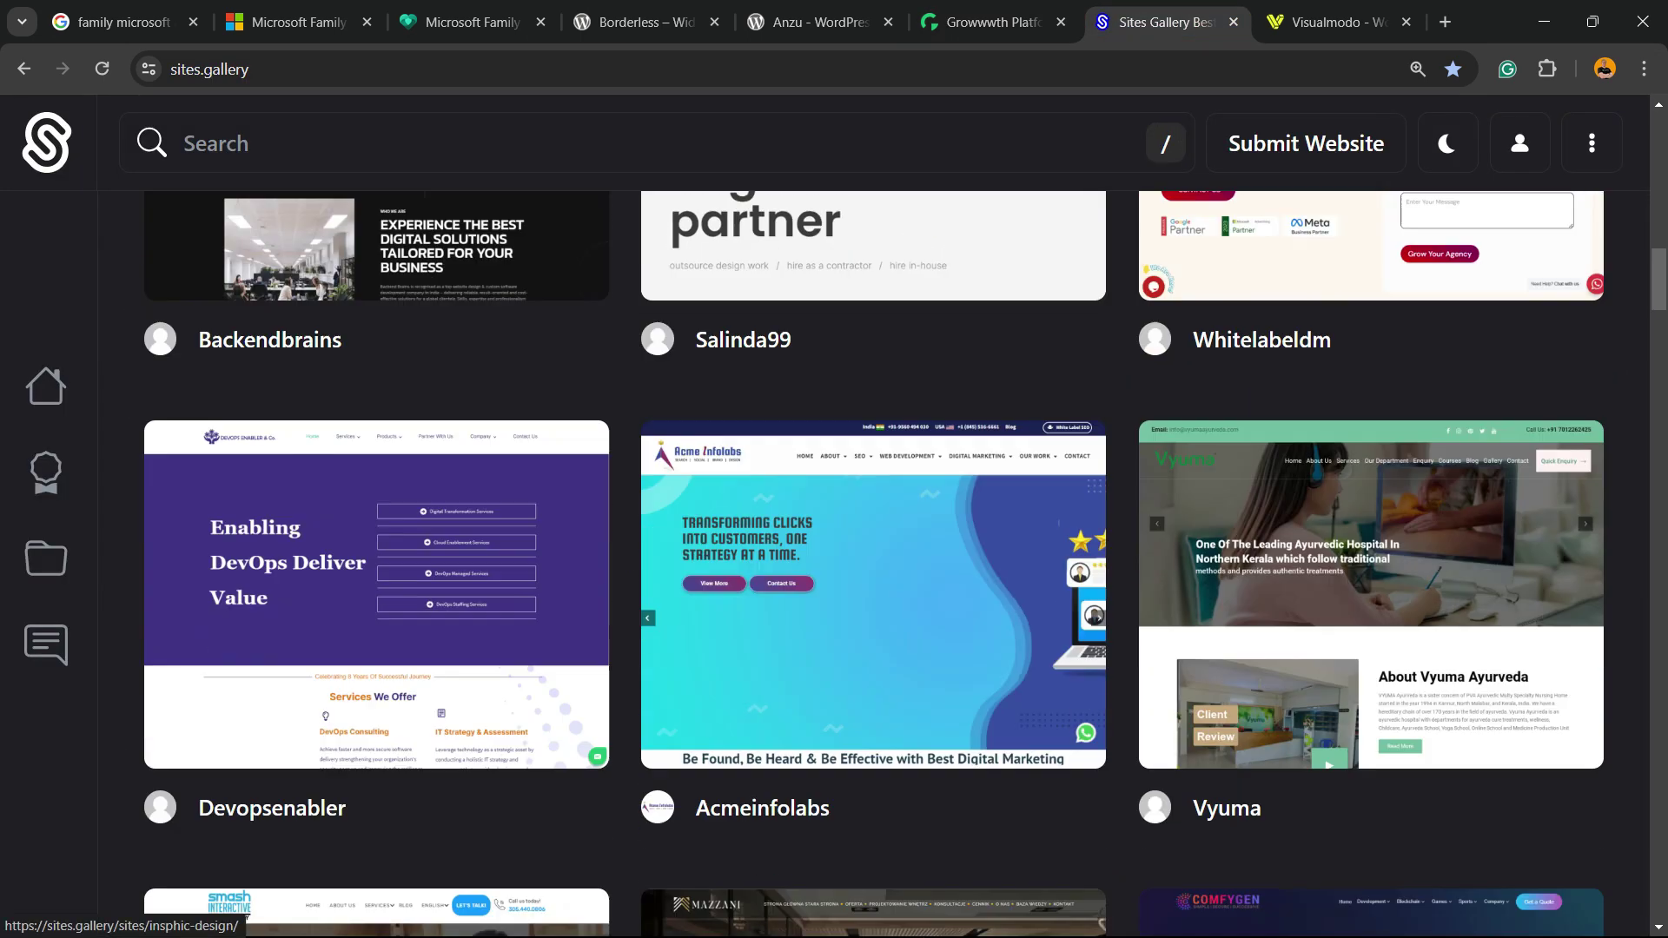
pyautogui.hotkey('ctrl', 'Tab')
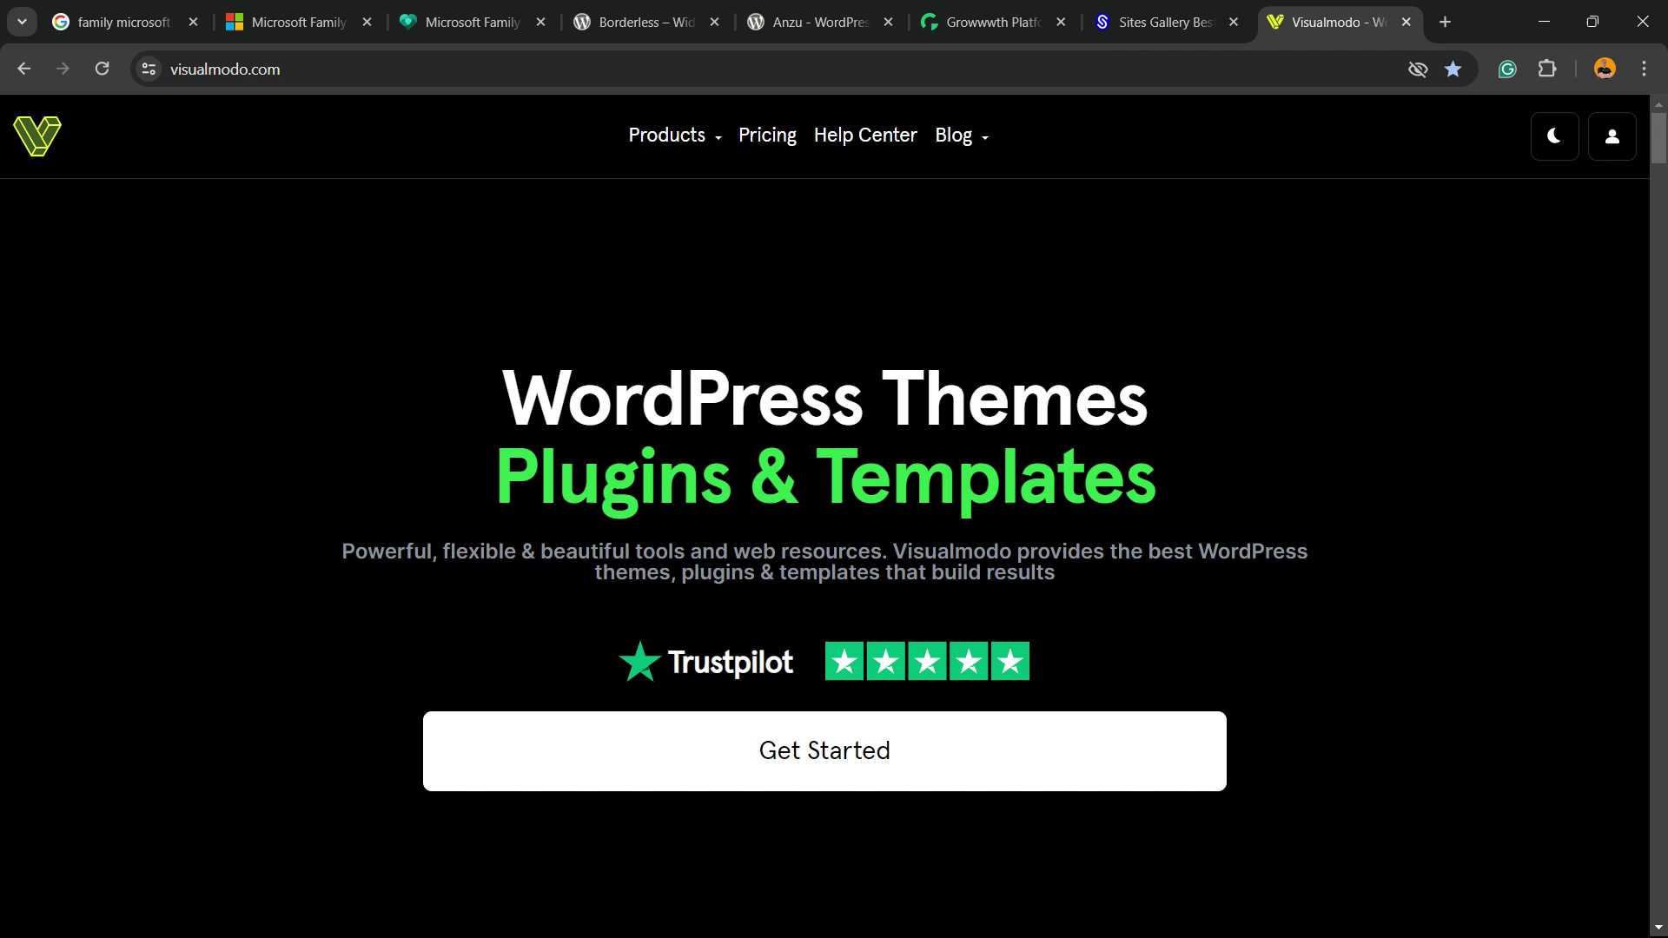